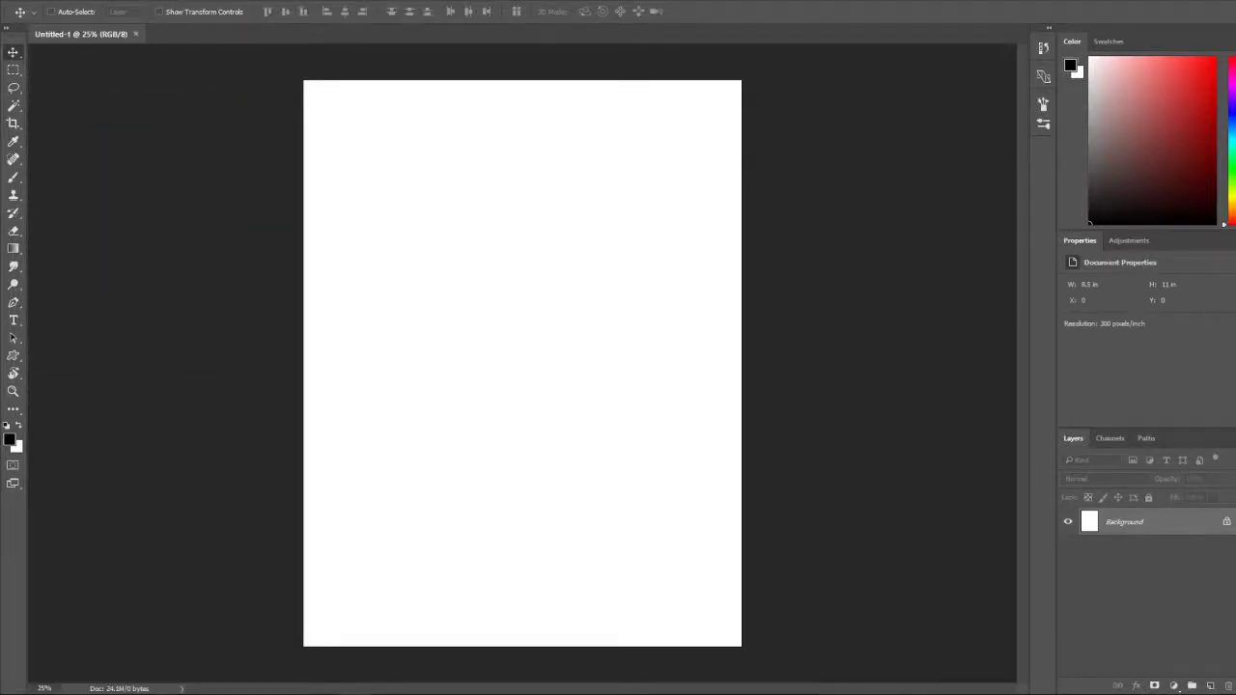
Fill the 10 × 10 in canvas with the 45% Gray swatch using the Paint Bucket
{"action": "left_click", "coordinate": [1106, 41]}
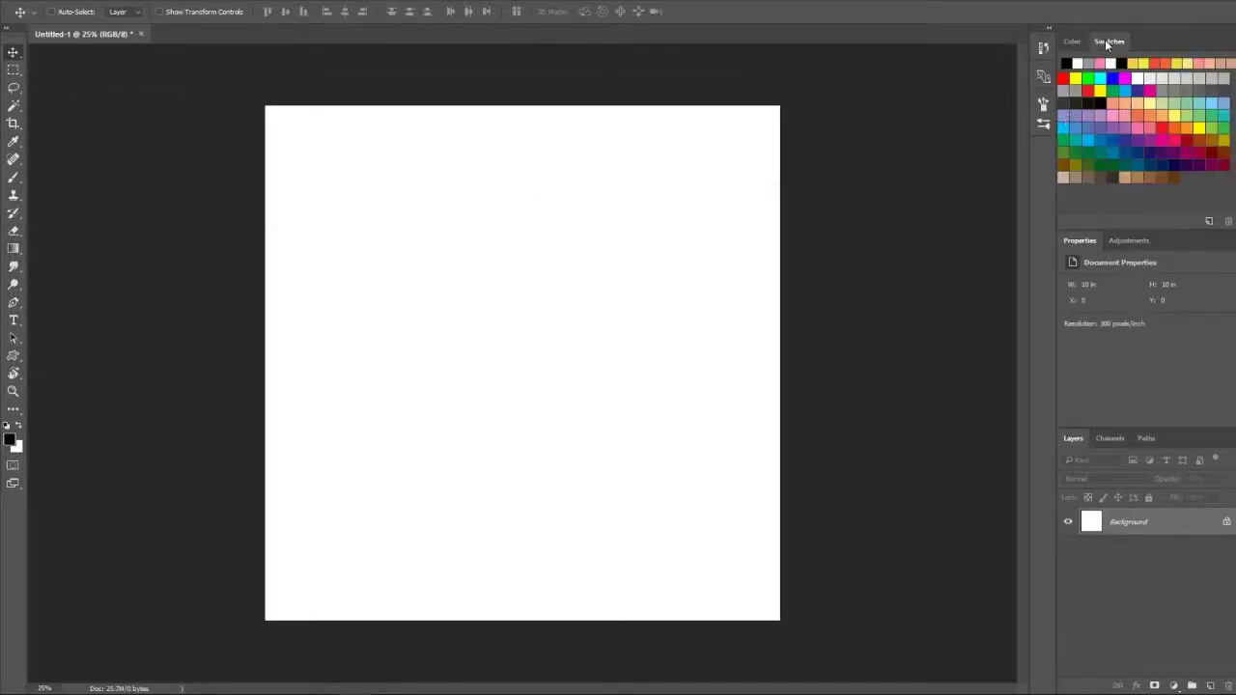
{"action": "right_click", "coordinate": [14, 248]}
{"action": "left_click", "coordinate": [86, 261]}
{"action": "left_click", "coordinate": [413, 384]}
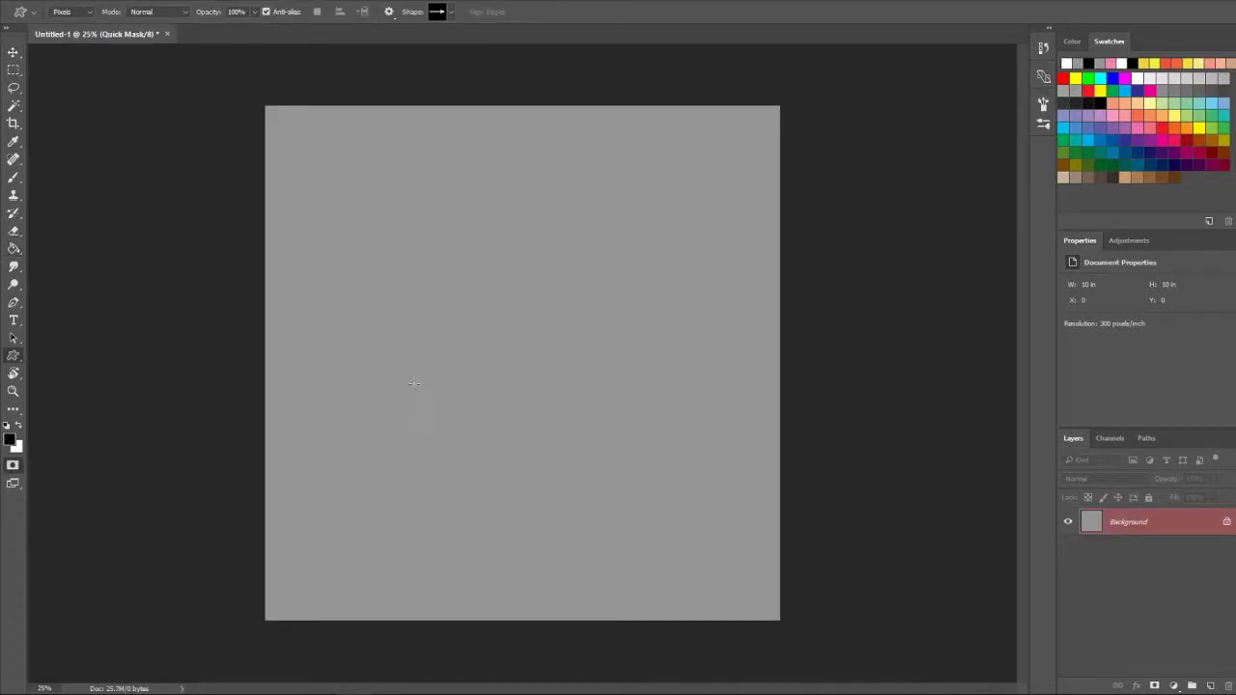
{"action": "key", "text": "q"}
Add an empty Layer 1 for sketching with the Brush tool, viewing the canvas at 100%
{"action": "key", "text": "b"}
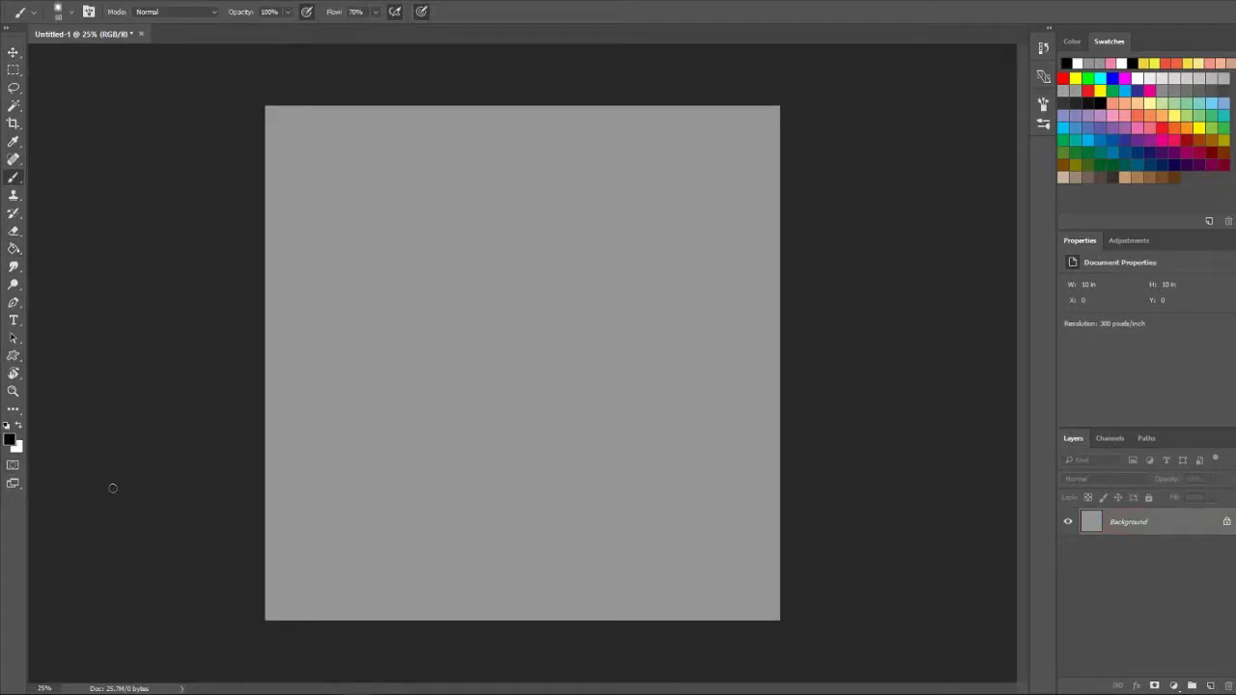
{"action": "left_click", "coordinate": [1210, 687]}
{"action": "scroll", "coordinate": [530, 386], "scroll_direction": "up", "scroll_amount": 2}
{"action": "scroll", "coordinate": [534, 419], "scroll_direction": "down", "scroll_amount": 1}
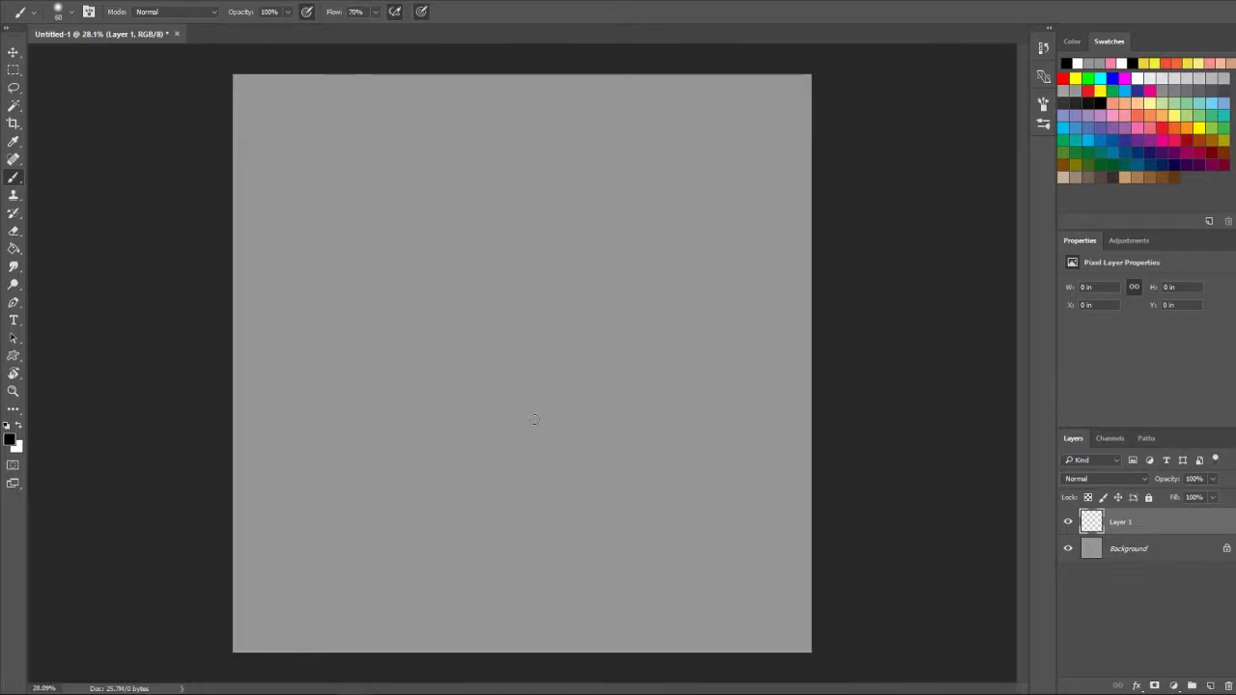
{"action": "key", "text": "ctrl+1"}
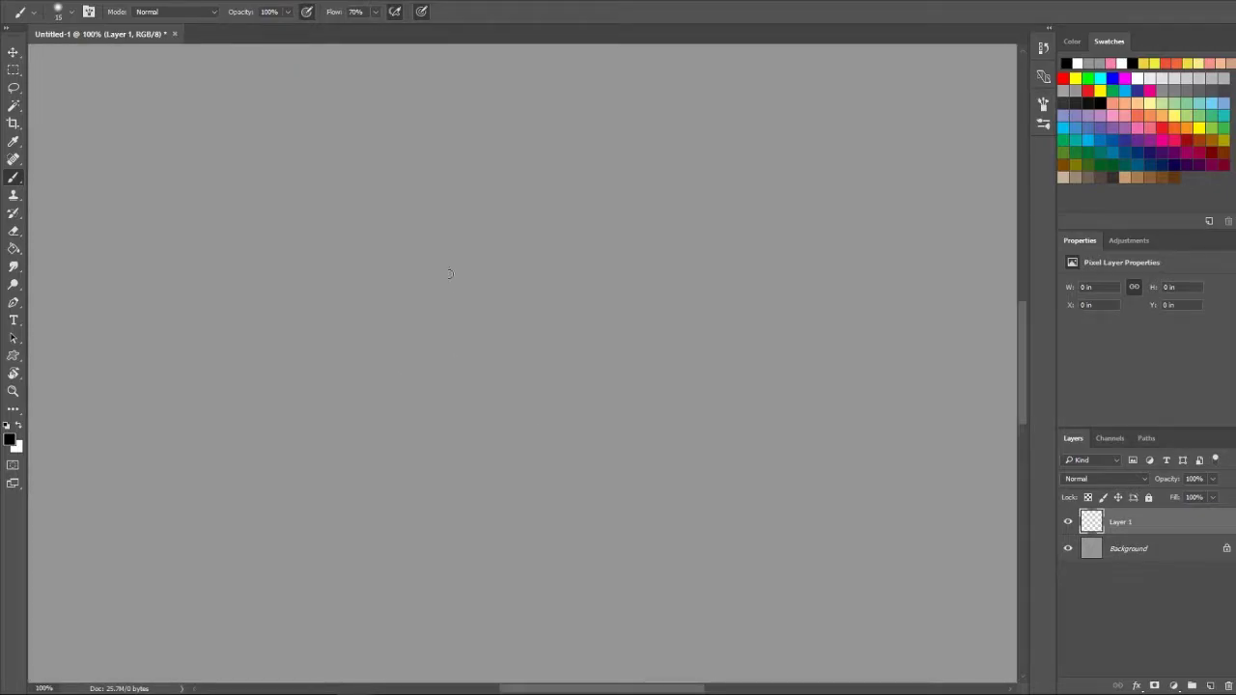
Sketch the head outline, both eyes and the right jaw line
{"action": "mouse_move", "coordinate": [434, 317]}
{"action": "left_mouse_down"}
{"action": "mouse_move", "coordinate": [510, 193]}
{"action": "mouse_move", "coordinate": [488, 318]}
{"action": "left_mouse_up"}
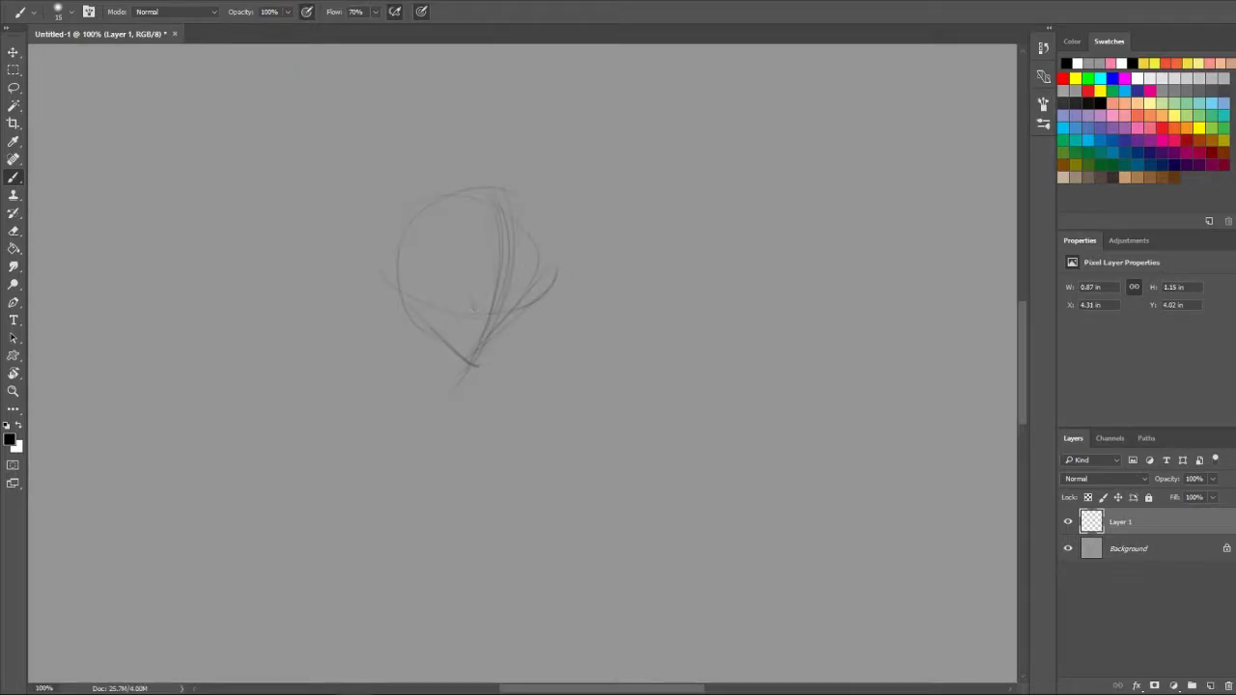
{"action": "left_click_drag", "start_coordinate": [450, 265], "coordinate": [468, 313]}
{"action": "left_click_drag", "start_coordinate": [537, 271], "coordinate": [506, 314]}
{"action": "left_click_drag", "start_coordinate": [442, 265], "coordinate": [475, 308]}
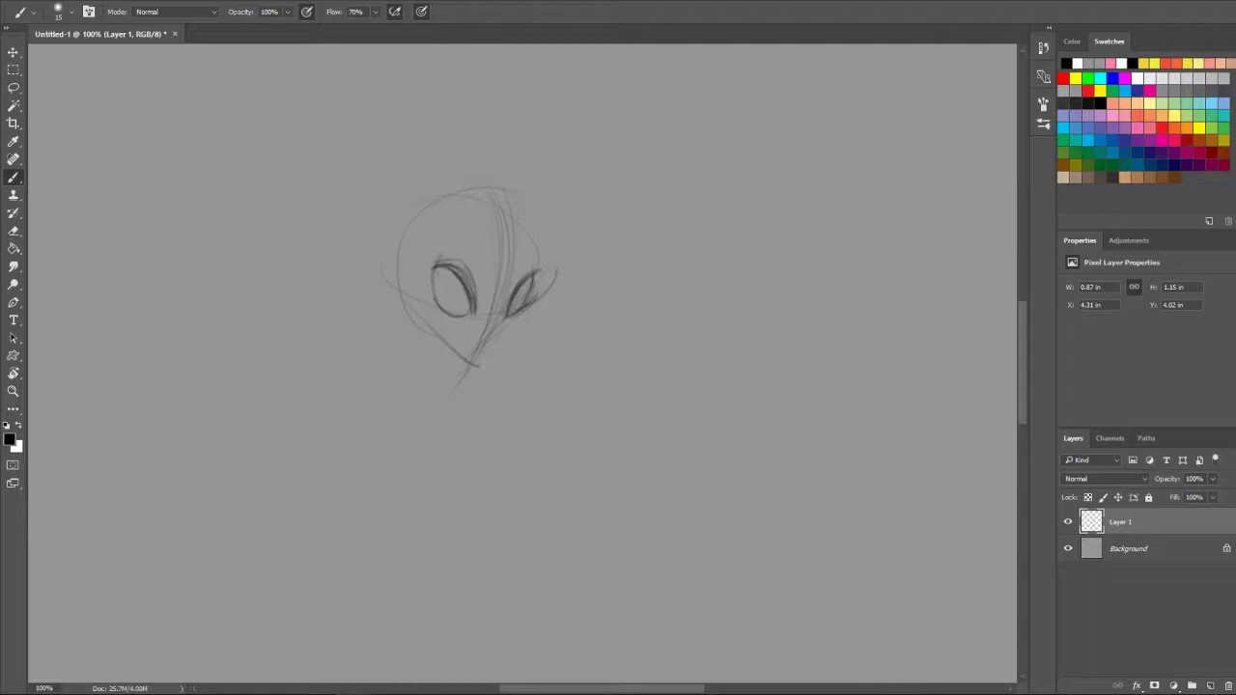
{"action": "left_click_drag", "start_coordinate": [475, 365], "coordinate": [541, 240]}
{"action": "left_click_drag", "start_coordinate": [527, 275], "coordinate": [510, 309]}
{"action": "left_click_drag", "start_coordinate": [442, 267], "coordinate": [498, 348]}
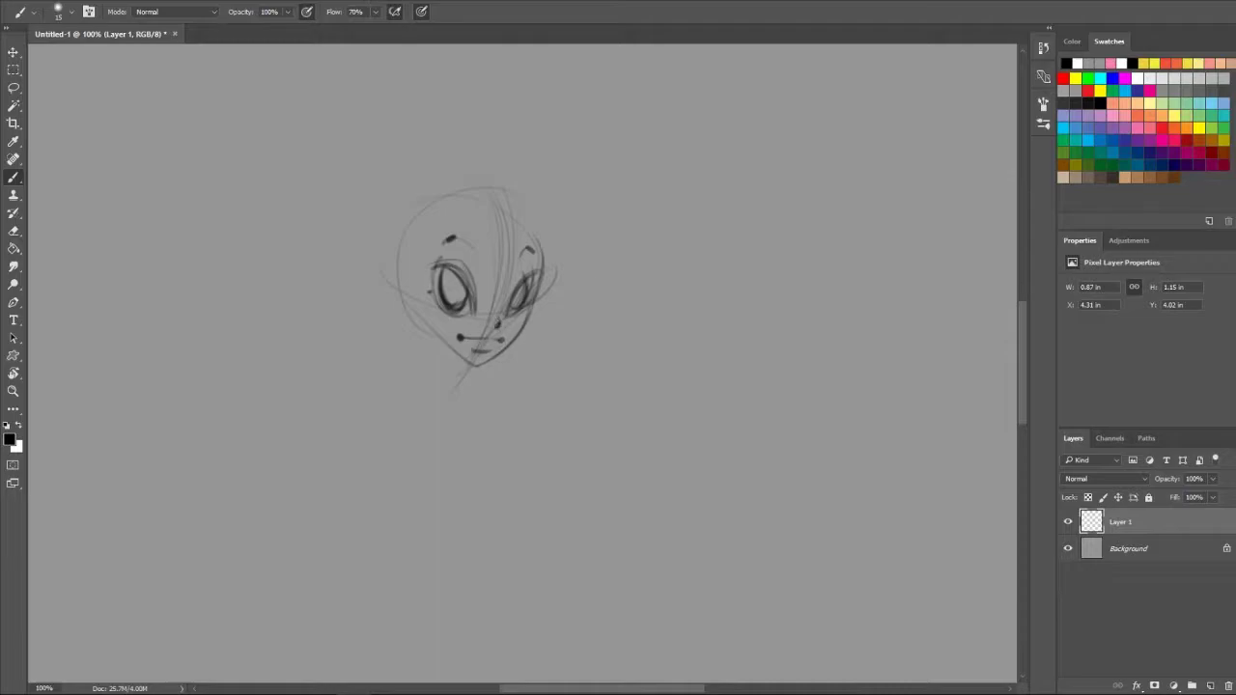
Draw the hair arcs over the head and the neck lines
{"action": "left_click_drag", "start_coordinate": [483, 280], "coordinate": [521, 204]}
{"action": "left_click_drag", "start_coordinate": [523, 200], "coordinate": [565, 272]}
{"action": "left_click_drag", "start_coordinate": [517, 191], "coordinate": [367, 267]}
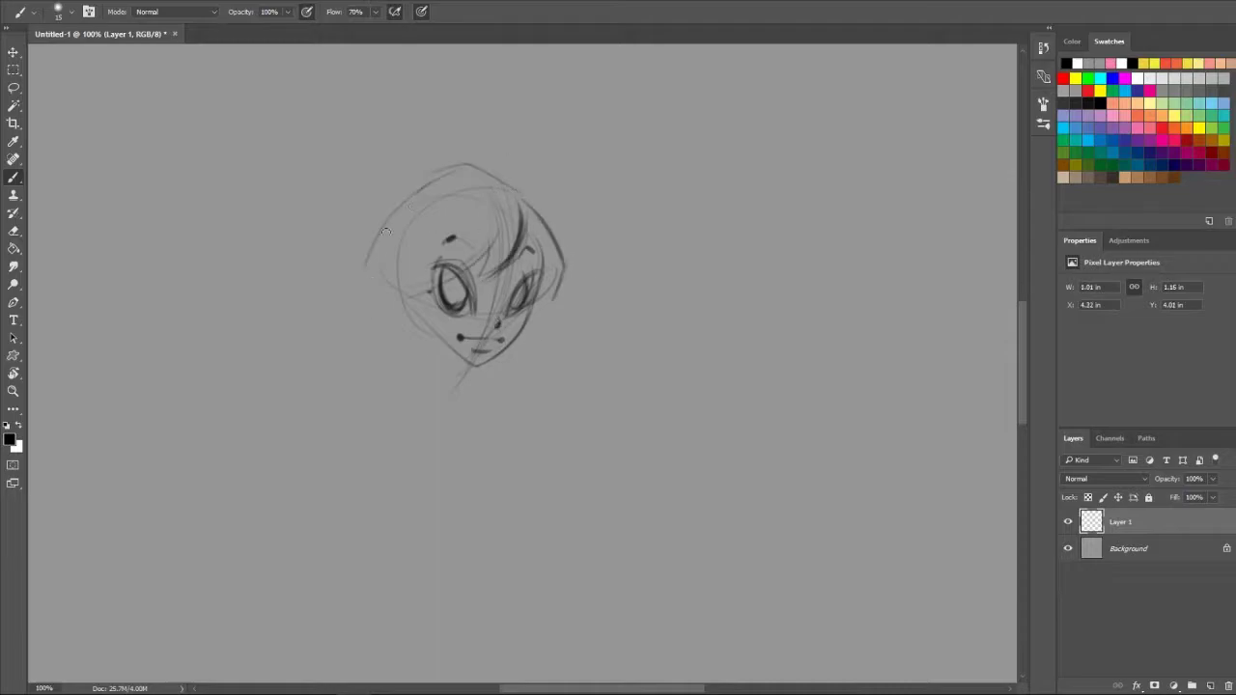
{"action": "left_click_drag", "start_coordinate": [415, 193], "coordinate": [369, 319]}
{"action": "left_click_drag", "start_coordinate": [498, 358], "coordinate": [508, 390]}
{"action": "mouse_move", "coordinate": [444, 336]}
{"action": "left_mouse_down"}
{"action": "mouse_move", "coordinate": [434, 383]}
{"action": "mouse_move", "coordinate": [491, 406]}
{"action": "left_mouse_up"}
{"action": "left_click_drag", "start_coordinate": [450, 369], "coordinate": [477, 425]}
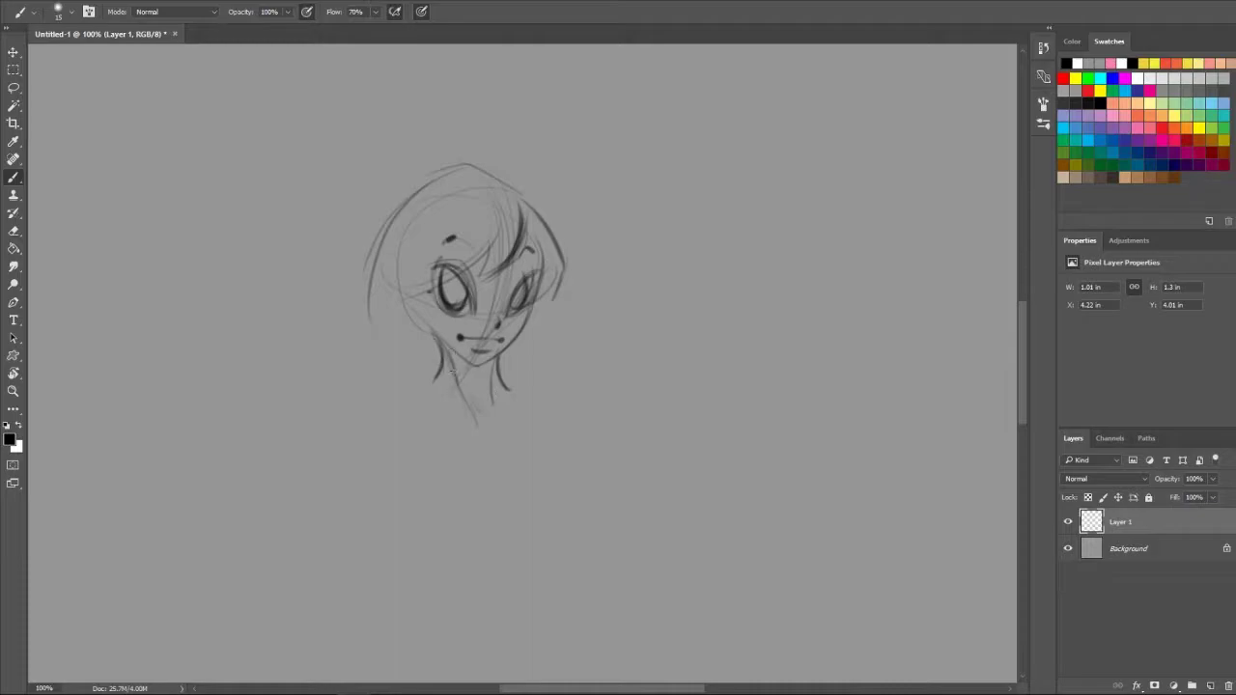
{"action": "left_click_drag", "start_coordinate": [549, 282], "coordinate": [527, 355]}
Add bangs, hair strands beside the face, a neck-to-shoulder line and the chin
{"action": "mouse_move", "coordinate": [488, 248]}
{"action": "left_mouse_down"}
{"action": "mouse_move", "coordinate": [471, 277]}
{"action": "mouse_move", "coordinate": [415, 299]}
{"action": "left_mouse_up"}
{"action": "left_click_drag", "start_coordinate": [406, 228], "coordinate": [439, 403]}
{"action": "left_click_drag", "start_coordinate": [450, 365], "coordinate": [419, 475]}
{"action": "left_click_drag", "start_coordinate": [442, 282], "coordinate": [421, 468]}
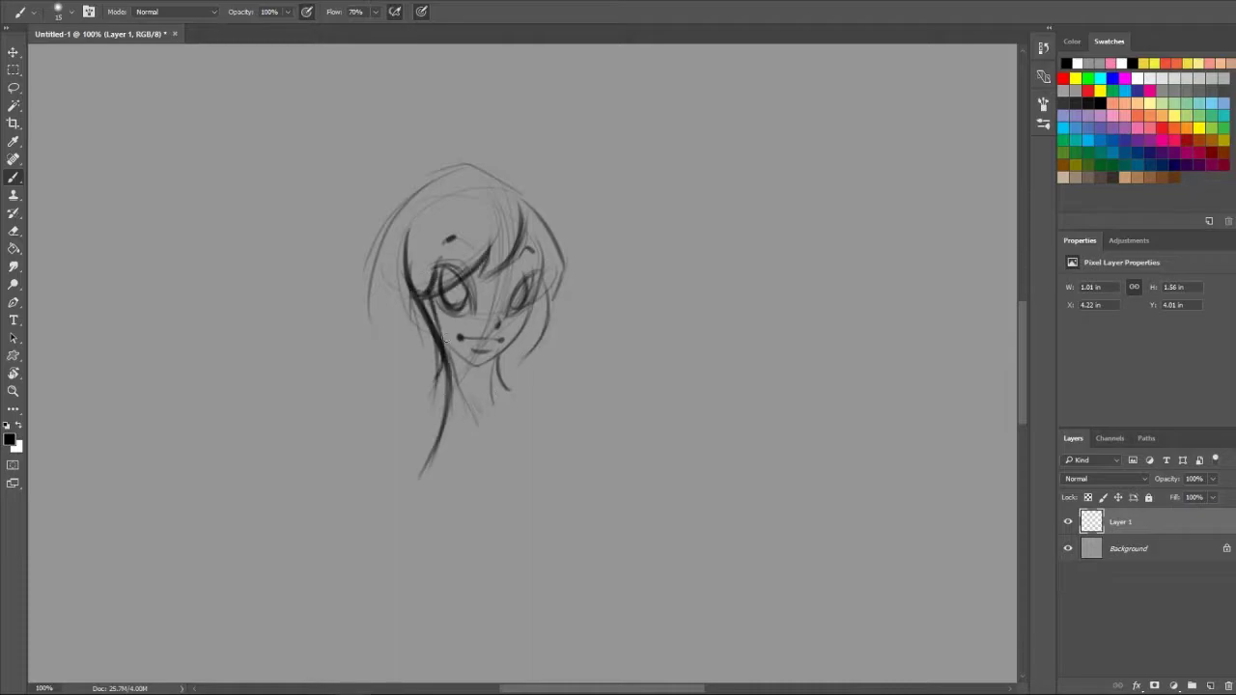
{"action": "left_click_drag", "start_coordinate": [434, 301], "coordinate": [445, 383]}
{"action": "left_click_drag", "start_coordinate": [406, 259], "coordinate": [435, 377]}
{"action": "left_click_drag", "start_coordinate": [379, 280], "coordinate": [413, 389]}
{"action": "mouse_move", "coordinate": [514, 357]}
{"action": "left_mouse_down"}
{"action": "mouse_move", "coordinate": [540, 394]}
{"action": "mouse_move", "coordinate": [454, 418]}
{"action": "left_mouse_up"}
{"action": "left_click_drag", "start_coordinate": [512, 384], "coordinate": [568, 401]}
Sketch the shoulders, torso lines and the left arm with its sleeve
{"action": "mouse_move", "coordinate": [421, 465]}
{"action": "left_mouse_down"}
{"action": "mouse_move", "coordinate": [498, 558]}
{"action": "mouse_move", "coordinate": [414, 666]}
{"action": "left_mouse_up"}
{"action": "left_click_drag", "start_coordinate": [560, 610], "coordinate": [570, 645]}
{"action": "mouse_move", "coordinate": [411, 421]}
{"action": "left_mouse_down"}
{"action": "mouse_move", "coordinate": [371, 458]}
{"action": "mouse_move", "coordinate": [377, 446]}
{"action": "left_mouse_up"}
{"action": "left_click_drag", "start_coordinate": [522, 385], "coordinate": [591, 394]}
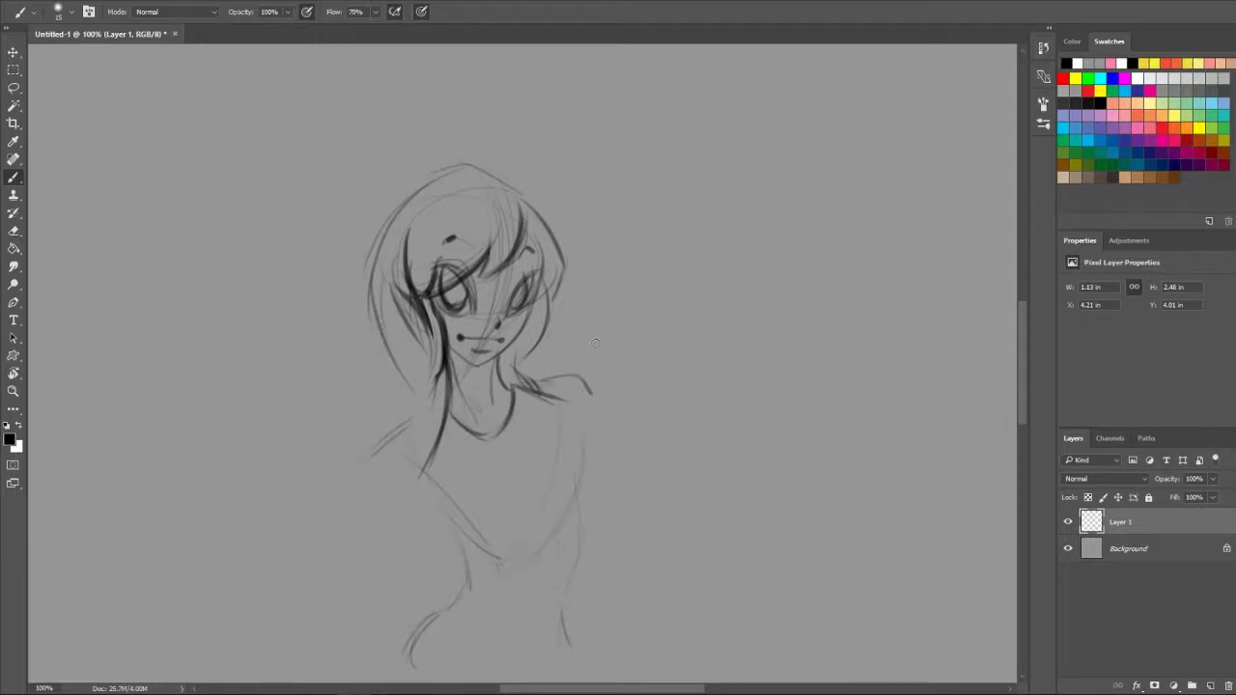
{"action": "left_click_drag", "start_coordinate": [413, 417], "coordinate": [374, 446]}
{"action": "mouse_move", "coordinate": [431, 479]}
{"action": "left_mouse_down"}
{"action": "mouse_move", "coordinate": [367, 498]}
{"action": "mouse_move", "coordinate": [406, 537]}
{"action": "left_mouse_up"}
{"action": "left_click_drag", "start_coordinate": [421, 508], "coordinate": [383, 578]}
{"action": "left_click_drag", "start_coordinate": [363, 473], "coordinate": [359, 557]}
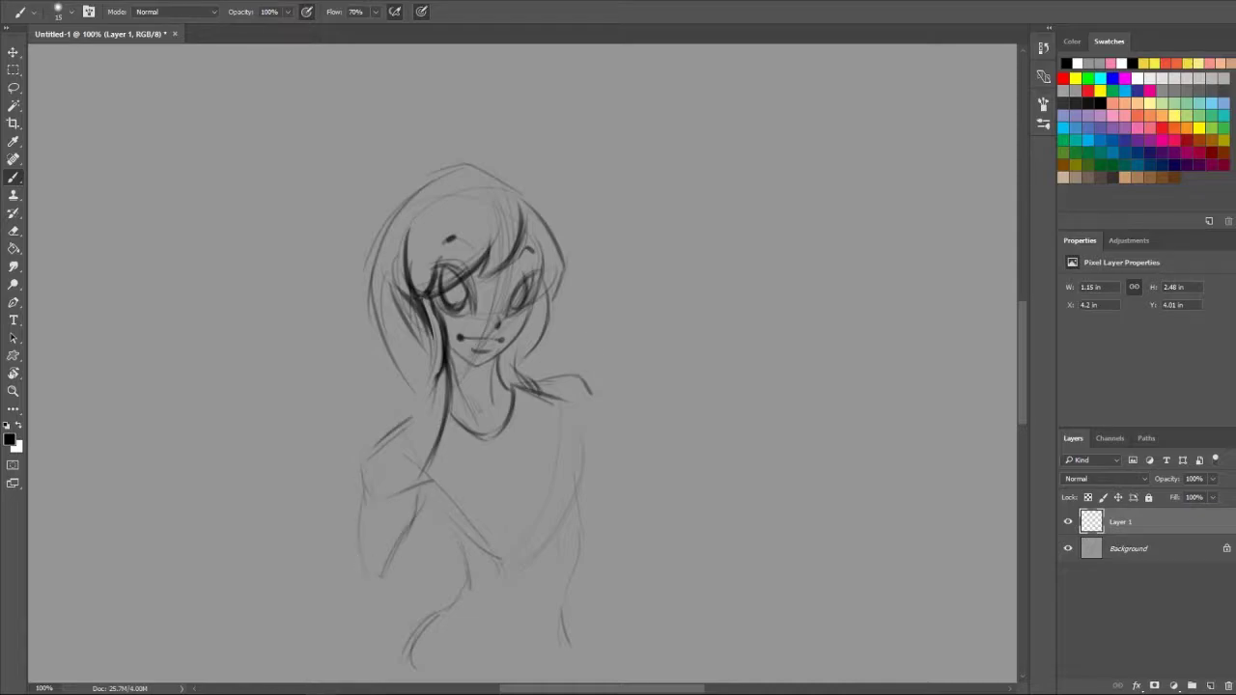
Add hair strands flowing down over the left shoulder
{"action": "left_click_drag", "start_coordinate": [433, 405], "coordinate": [394, 430]}
{"action": "left_click_drag", "start_coordinate": [437, 377], "coordinate": [405, 447]}
{"action": "mouse_move", "coordinate": [420, 427]}
{"action": "left_mouse_down"}
{"action": "mouse_move", "coordinate": [390, 461]}
{"action": "mouse_move", "coordinate": [413, 496]}
{"action": "left_mouse_up"}
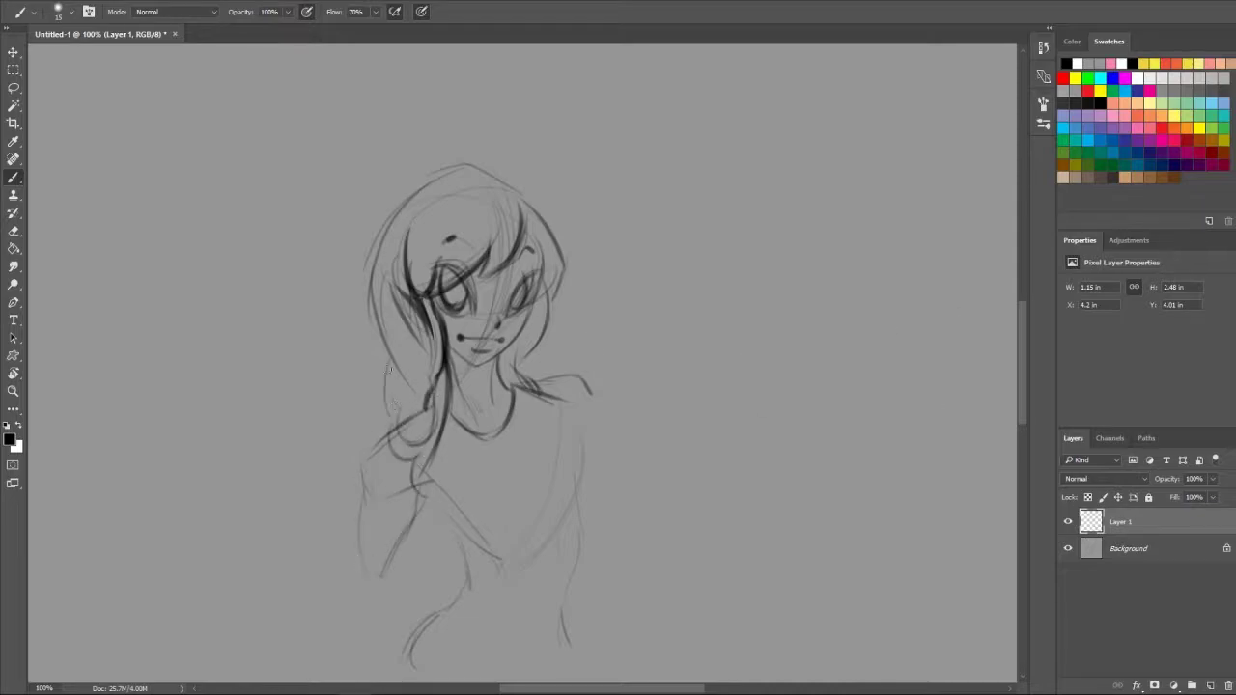
{"action": "left_click_drag", "start_coordinate": [390, 359], "coordinate": [385, 425]}
{"action": "mouse_move", "coordinate": [527, 358]}
{"action": "left_mouse_down"}
{"action": "mouse_move", "coordinate": [543, 378]}
{"action": "mouse_move", "coordinate": [531, 374]}
{"action": "left_mouse_up"}
{"action": "left_click_drag", "start_coordinate": [415, 531], "coordinate": [450, 583]}
{"action": "left_click_drag", "start_coordinate": [419, 496], "coordinate": [471, 584]}
{"action": "left_click_drag", "start_coordinate": [462, 593], "coordinate": [406, 655]}
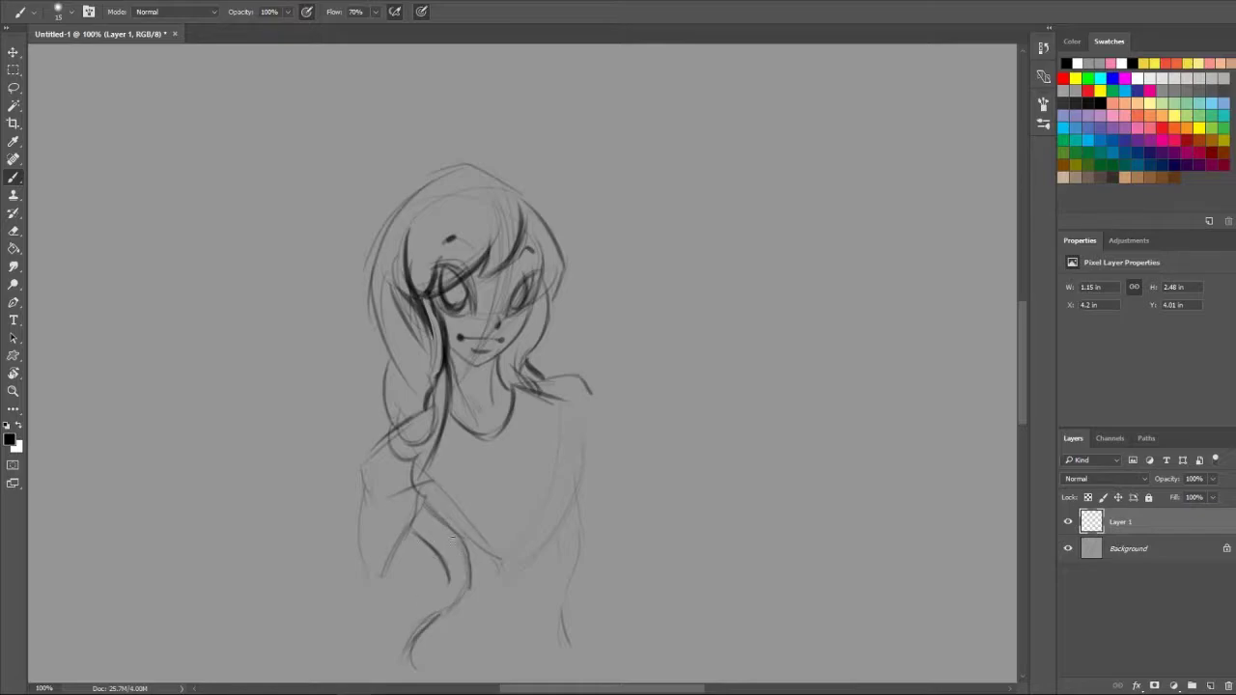
Draw the bust curves, V neckline and a waistband under the chest
{"action": "mouse_move", "coordinate": [574, 423]}
{"action": "left_mouse_down"}
{"action": "mouse_move", "coordinate": [587, 531]}
{"action": "mouse_move", "coordinate": [603, 448]}
{"action": "left_mouse_up"}
{"action": "left_click_drag", "start_coordinate": [450, 529], "coordinate": [535, 560]}
{"action": "mouse_move", "coordinate": [427, 473]}
{"action": "left_mouse_down"}
{"action": "mouse_move", "coordinate": [487, 556]}
{"action": "mouse_move", "coordinate": [533, 552]}
{"action": "left_mouse_up"}
{"action": "left_click_drag", "start_coordinate": [495, 552], "coordinate": [587, 494]}
{"action": "mouse_move", "coordinate": [539, 543]}
{"action": "left_mouse_down"}
{"action": "mouse_move", "coordinate": [597, 533]}
{"action": "mouse_move", "coordinate": [460, 585]}
{"action": "left_mouse_up"}
Sketch the skirt and leg lines below the waistband
{"action": "scroll", "coordinate": [353, 453], "scroll_direction": "down", "scroll_amount": 3}
{"action": "left_click_drag", "start_coordinate": [454, 472], "coordinate": [473, 550]}
{"action": "left_click_drag", "start_coordinate": [570, 447], "coordinate": [543, 556]}
{"action": "left_click_drag", "start_coordinate": [537, 522], "coordinate": [523, 558]}
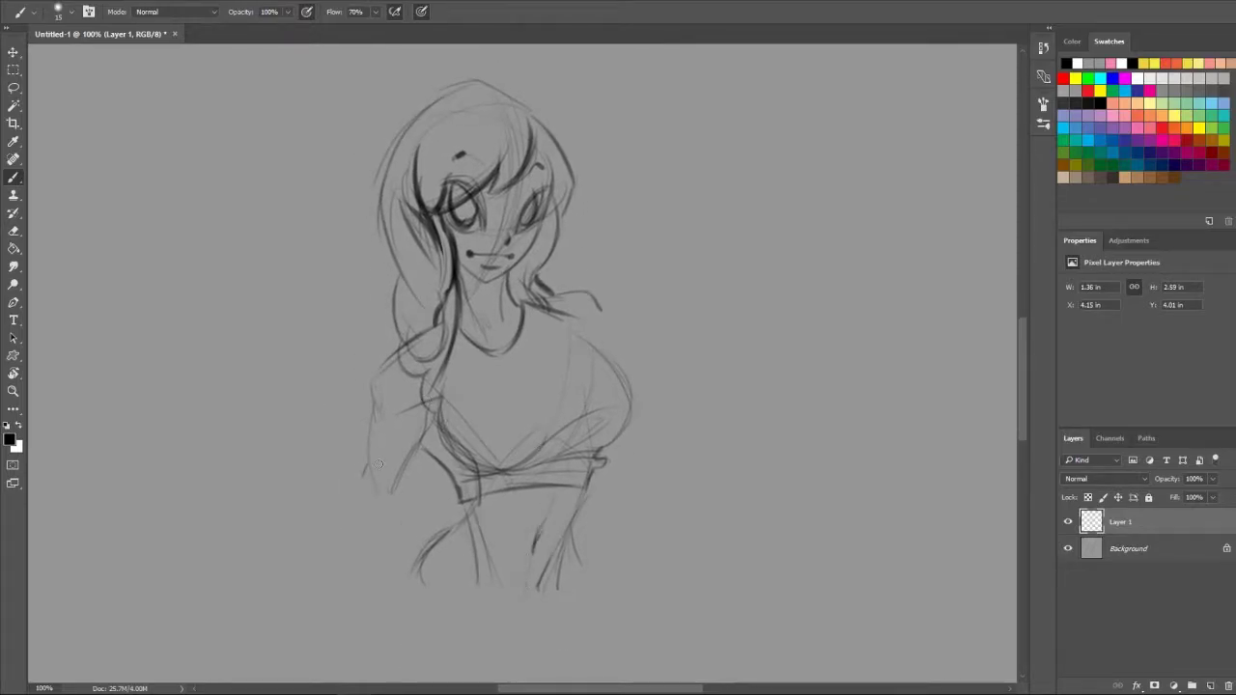
Reinforce the right shoulder, left hair strand and lower leg lines
{"action": "mouse_move", "coordinate": [634, 400]}
{"action": "left_mouse_down"}
{"action": "mouse_move", "coordinate": [550, 303]}
{"action": "mouse_move", "coordinate": [519, 301]}
{"action": "left_mouse_up"}
{"action": "left_click_drag", "start_coordinate": [433, 328], "coordinate": [434, 354]}
{"action": "left_click_drag", "start_coordinate": [546, 309], "coordinate": [593, 340]}
{"action": "left_click_drag", "start_coordinate": [461, 334], "coordinate": [441, 409]}
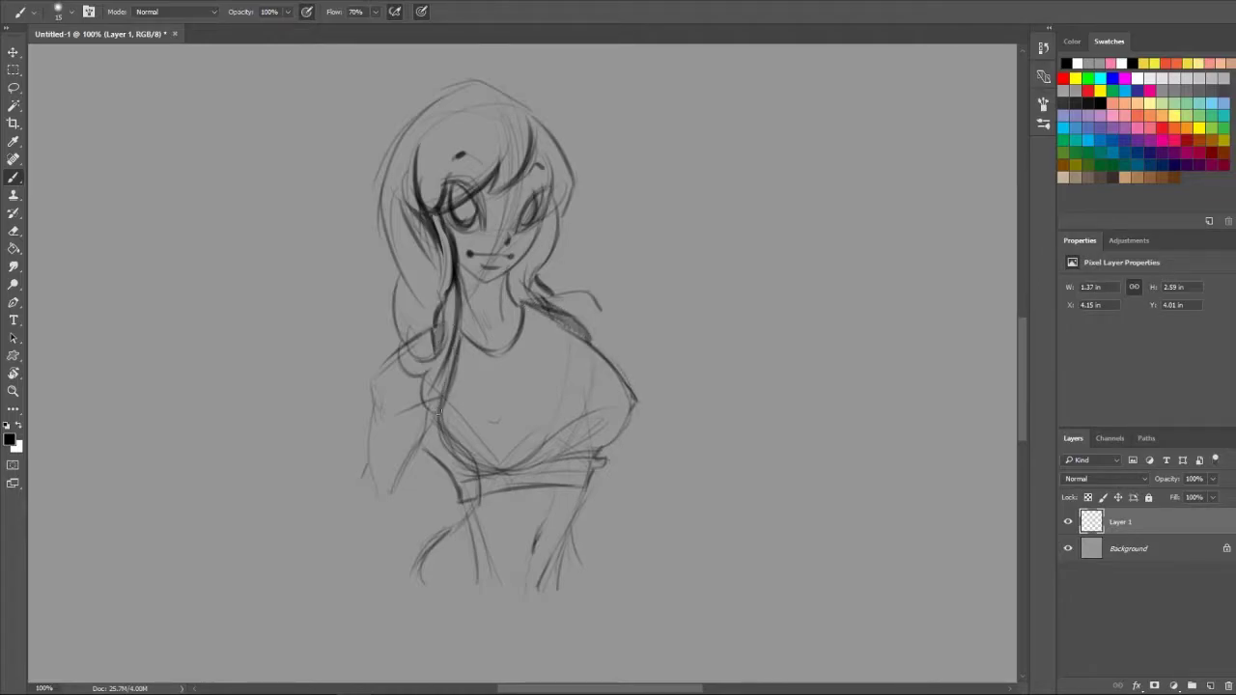
{"action": "mouse_move", "coordinate": [453, 355]}
{"action": "left_mouse_down"}
{"action": "mouse_move", "coordinate": [431, 425]}
{"action": "mouse_move", "coordinate": [483, 577]}
{"action": "left_mouse_up"}
{"action": "left_click_drag", "start_coordinate": [481, 550], "coordinate": [491, 593]}
{"action": "left_click_drag", "start_coordinate": [558, 559], "coordinate": [544, 590]}
{"action": "left_click_drag", "start_coordinate": [597, 447], "coordinate": [591, 473]}
{"action": "left_click_drag", "start_coordinate": [544, 591], "coordinate": [569, 529]}
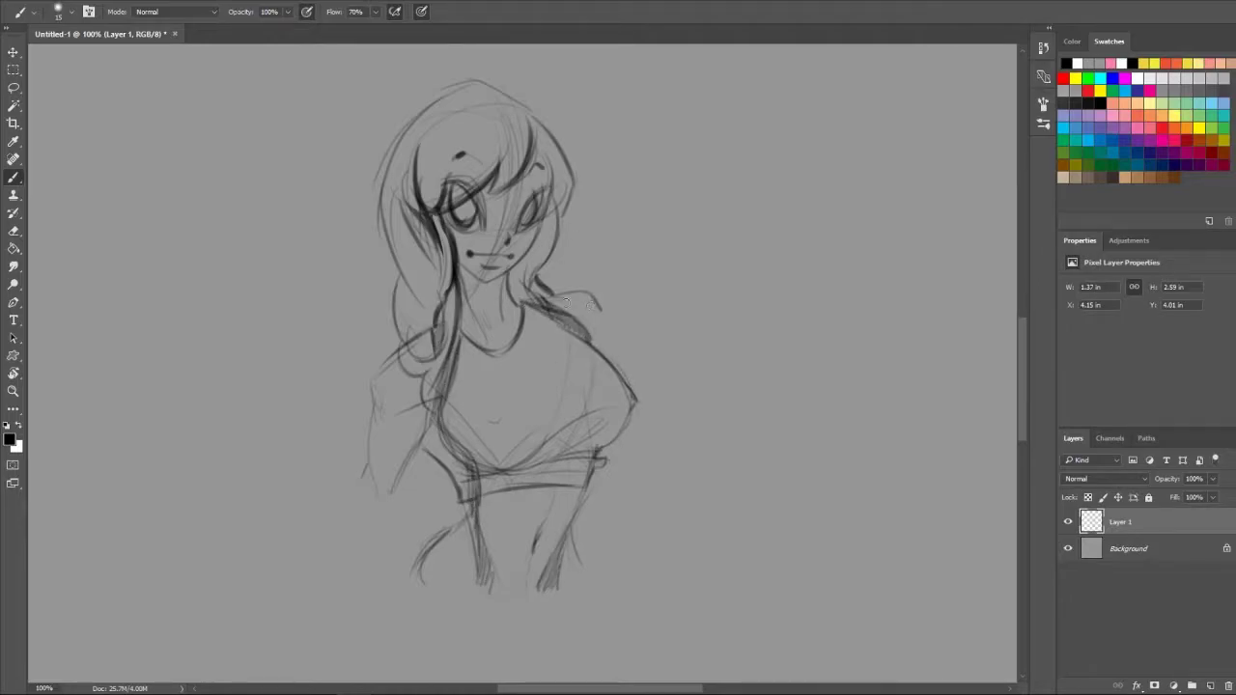
{"action": "left_click_drag", "start_coordinate": [569, 293], "coordinate": [559, 315]}
{"action": "left_click_drag", "start_coordinate": [436, 336], "coordinate": [419, 363]}
Hatch the shadow across the lower chest
{"action": "left_click_drag", "start_coordinate": [630, 406], "coordinate": [541, 460]}
{"action": "left_click_drag", "start_coordinate": [608, 413], "coordinate": [527, 461]}
{"action": "mouse_move", "coordinate": [446, 407]}
{"action": "left_mouse_down"}
{"action": "mouse_move", "coordinate": [462, 441]}
{"action": "mouse_move", "coordinate": [491, 454]}
{"action": "left_mouse_up"}
{"action": "left_click_drag", "start_coordinate": [500, 439], "coordinate": [527, 461]}
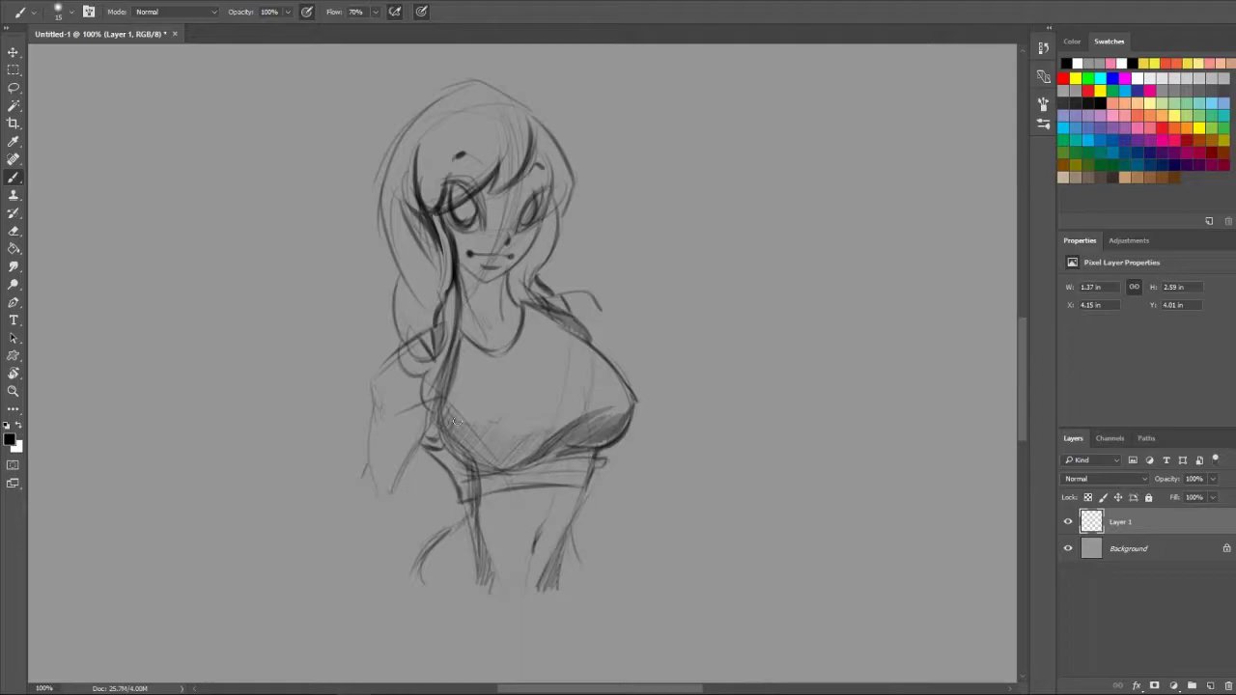
{"action": "mouse_move", "coordinate": [455, 422]}
{"action": "left_mouse_down"}
{"action": "mouse_move", "coordinate": [483, 460]}
{"action": "mouse_move", "coordinate": [555, 469]}
{"action": "mouse_move", "coordinate": [508, 465]}
{"action": "left_mouse_up"}
{"action": "left_click_drag", "start_coordinate": [504, 435], "coordinate": [583, 412]}
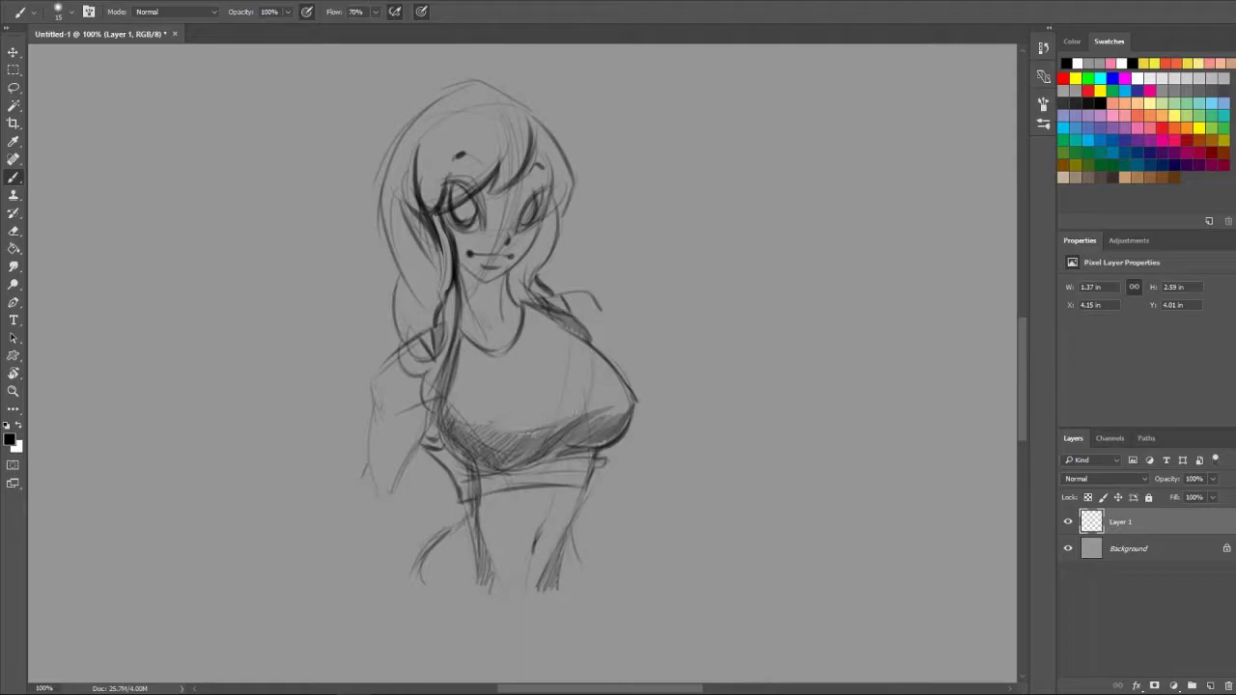
{"action": "left_click_drag", "start_coordinate": [446, 396], "coordinate": [475, 429]}
Darken and detail both eyes
{"action": "left_click_drag", "start_coordinate": [462, 199], "coordinate": [472, 216]}
{"action": "left_click_drag", "start_coordinate": [533, 204], "coordinate": [524, 216]}
{"action": "left_click_drag", "start_coordinate": [452, 205], "coordinate": [473, 216]}
{"action": "mouse_move", "coordinate": [533, 195]}
{"action": "left_mouse_down"}
{"action": "mouse_move", "coordinate": [537, 214]}
{"action": "mouse_move", "coordinate": [516, 226]}
{"action": "left_mouse_up"}
Outline the belt below the torso and hatch shading across it
{"action": "left_click_drag", "start_coordinate": [577, 555], "coordinate": [600, 583]}
{"action": "mouse_move", "coordinate": [414, 570]}
{"action": "left_mouse_down"}
{"action": "mouse_move", "coordinate": [392, 593]}
{"action": "mouse_move", "coordinate": [594, 582]}
{"action": "left_mouse_up"}
{"action": "mouse_move", "coordinate": [390, 606]}
{"action": "left_mouse_down"}
{"action": "mouse_move", "coordinate": [606, 609]}
{"action": "mouse_move", "coordinate": [367, 639]}
{"action": "left_mouse_up"}
{"action": "left_click_drag", "start_coordinate": [434, 612], "coordinate": [379, 645]}
{"action": "mouse_move", "coordinate": [609, 609]}
{"action": "left_mouse_down"}
{"action": "mouse_move", "coordinate": [575, 647]}
{"action": "mouse_move", "coordinate": [515, 654]}
{"action": "left_mouse_up"}
{"action": "left_click_drag", "start_coordinate": [527, 632], "coordinate": [484, 657]}
Draw five round studs along the belt
{"action": "left_click_drag", "start_coordinate": [477, 603], "coordinate": [484, 609]}
{"action": "left_click_drag", "start_coordinate": [545, 601], "coordinate": [553, 606]}
{"action": "left_click_drag", "start_coordinate": [575, 597], "coordinate": [584, 603]}
{"action": "left_click_drag", "start_coordinate": [439, 597], "coordinate": [446, 603]}
{"action": "left_click_drag", "start_coordinate": [406, 595], "coordinate": [413, 601]}
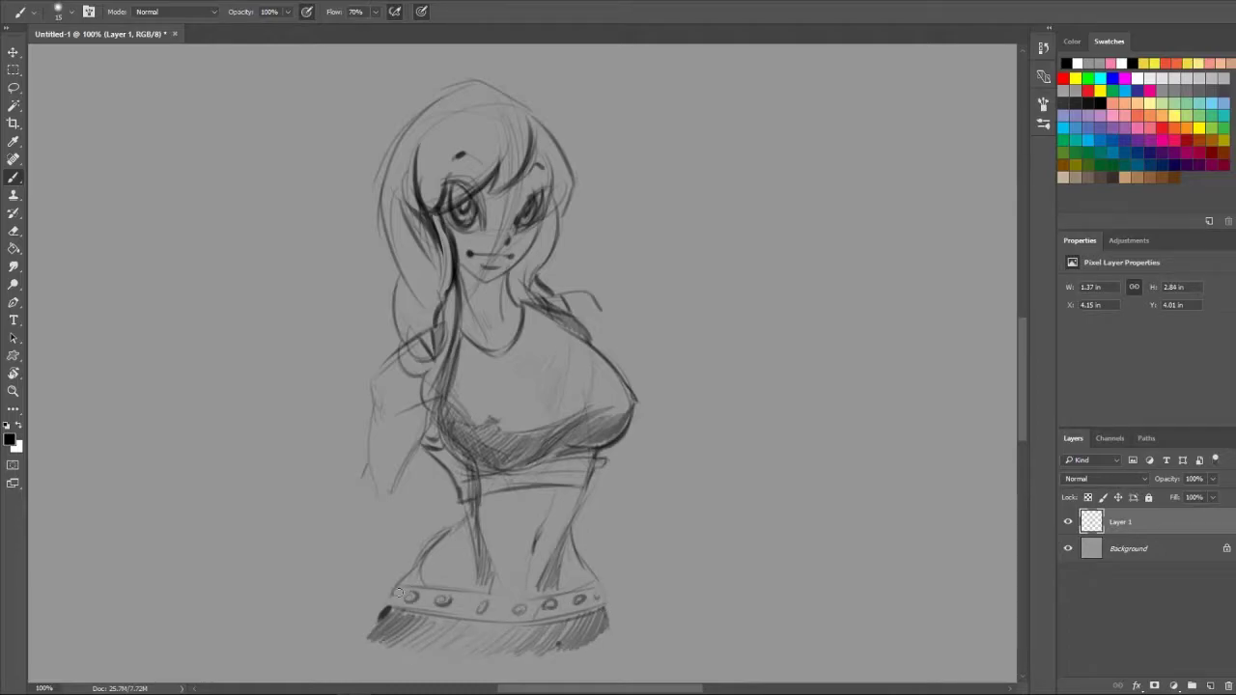
Strengthen the belt's ends and its top and bottom edges
{"action": "left_click_drag", "start_coordinate": [596, 578], "coordinate": [606, 609]}
{"action": "mouse_move", "coordinate": [398, 582]}
{"action": "left_mouse_down"}
{"action": "mouse_move", "coordinate": [384, 607]}
{"action": "mouse_move", "coordinate": [456, 585]}
{"action": "left_mouse_up"}
{"action": "left_click_drag", "start_coordinate": [556, 581], "coordinate": [602, 577]}
{"action": "left_click_drag", "start_coordinate": [431, 591], "coordinate": [512, 597]}
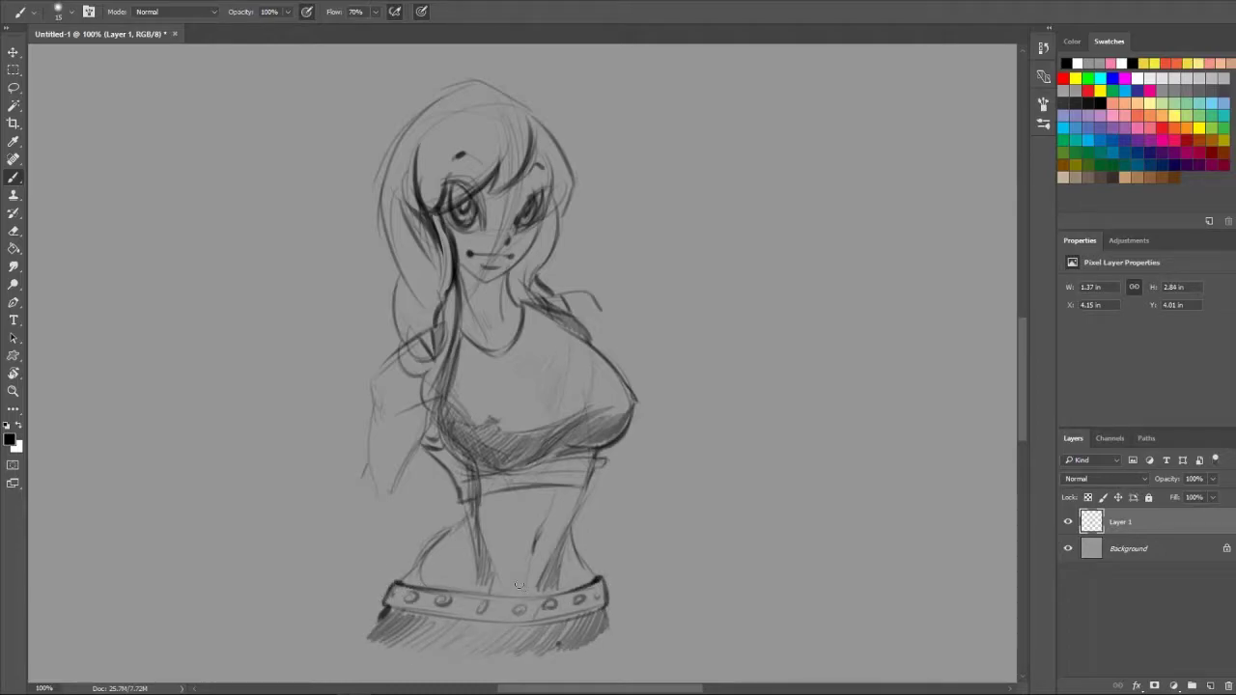
{"action": "left_click_drag", "start_coordinate": [390, 610], "coordinate": [603, 606]}
{"action": "left_click_drag", "start_coordinate": [439, 626], "coordinate": [506, 617]}
Darken the torso contours and centre lines above the belt
{"action": "left_click_drag", "start_coordinate": [578, 549], "coordinate": [593, 577]}
{"action": "left_click_drag", "start_coordinate": [589, 469], "coordinate": [568, 558]}
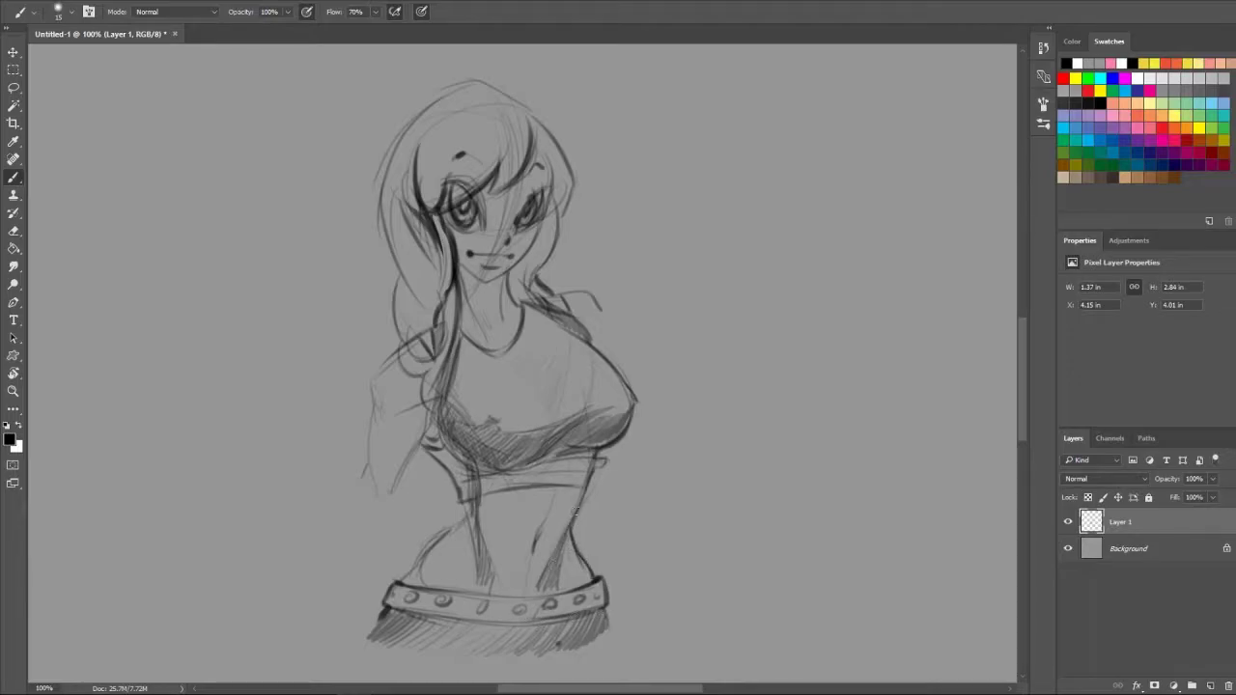
{"action": "left_click_drag", "start_coordinate": [464, 463], "coordinate": [483, 575]}
{"action": "mouse_move", "coordinate": [440, 438]}
{"action": "left_mouse_down"}
{"action": "mouse_move", "coordinate": [483, 498]}
{"action": "mouse_move", "coordinate": [483, 591]}
{"action": "left_mouse_up"}
{"action": "left_click_drag", "start_coordinate": [573, 518], "coordinate": [541, 589]}
{"action": "left_click_drag", "start_coordinate": [493, 550], "coordinate": [504, 595]}
{"action": "left_click_drag", "start_coordinate": [471, 477], "coordinate": [498, 585]}
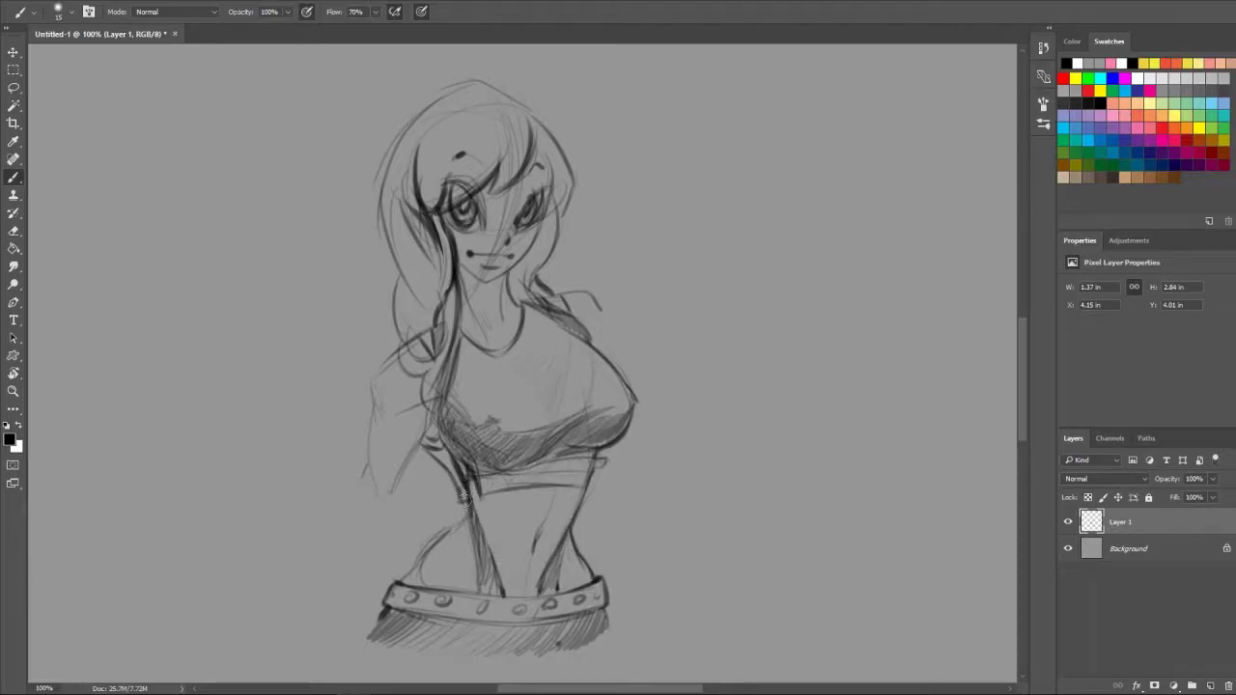
{"action": "left_click_drag", "start_coordinate": [473, 479], "coordinate": [477, 517]}
Outline the right shoulder, upper arm, a fist and the rising forearm
{"action": "mouse_move", "coordinate": [591, 295]}
{"action": "left_mouse_down"}
{"action": "mouse_move", "coordinate": [660, 425]}
{"action": "mouse_move", "coordinate": [627, 352]}
{"action": "left_mouse_up"}
{"action": "mouse_move", "coordinate": [610, 325]}
{"action": "left_mouse_down"}
{"action": "mouse_move", "coordinate": [661, 410]}
{"action": "mouse_move", "coordinate": [635, 365]}
{"action": "left_mouse_up"}
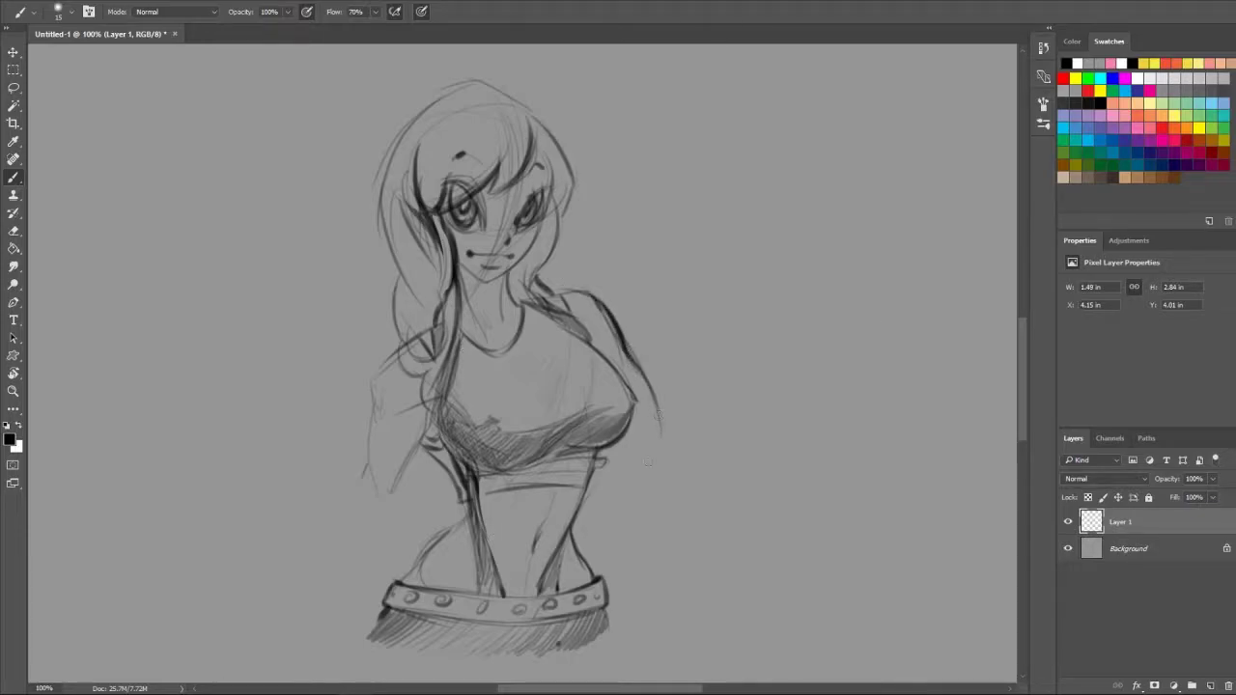
{"action": "left_click_drag", "start_coordinate": [616, 462], "coordinate": [657, 498]}
{"action": "left_click_drag", "start_coordinate": [699, 452], "coordinate": [741, 362]}
{"action": "left_click_drag", "start_coordinate": [708, 350], "coordinate": [649, 446]}
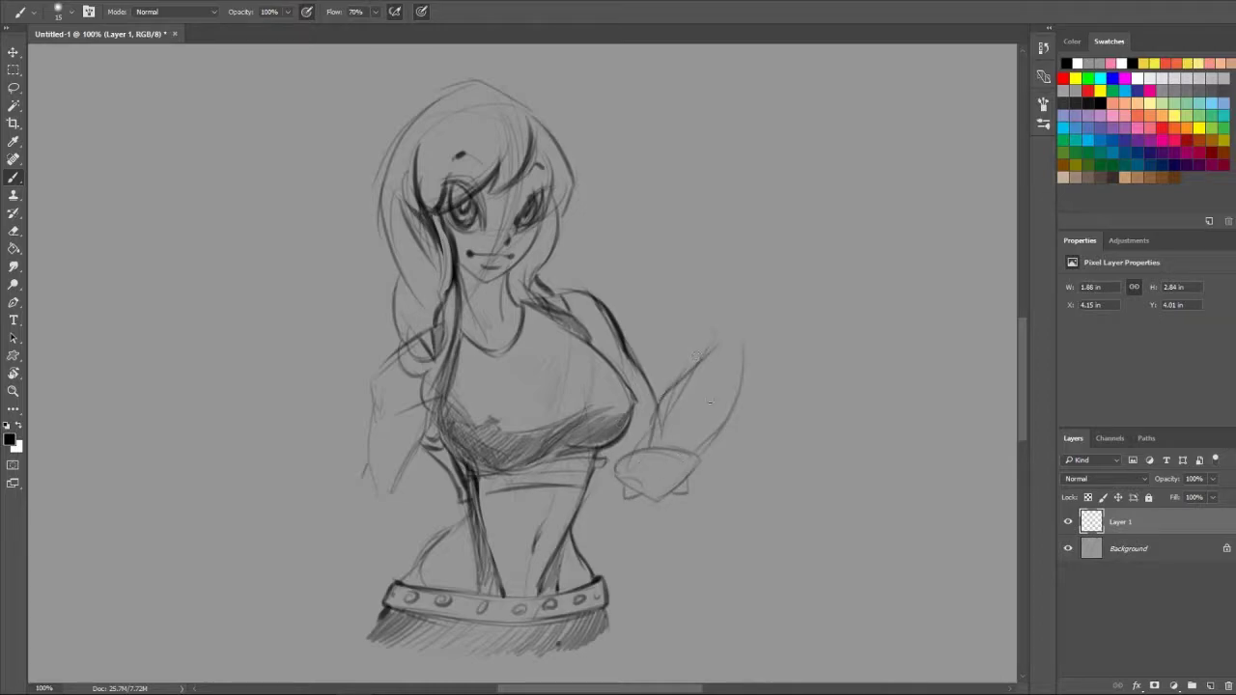
{"action": "left_click_drag", "start_coordinate": [728, 408], "coordinate": [702, 450]}
Outline the raised hand's fingers and add forearm lines, undoing a faint stroke
{"action": "mouse_move", "coordinate": [751, 277]}
{"action": "left_mouse_down"}
{"action": "mouse_move", "coordinate": [745, 350]}
{"action": "mouse_move", "coordinate": [662, 431]}
{"action": "left_mouse_up"}
{"action": "left_click_drag", "start_coordinate": [741, 361], "coordinate": [641, 440]}
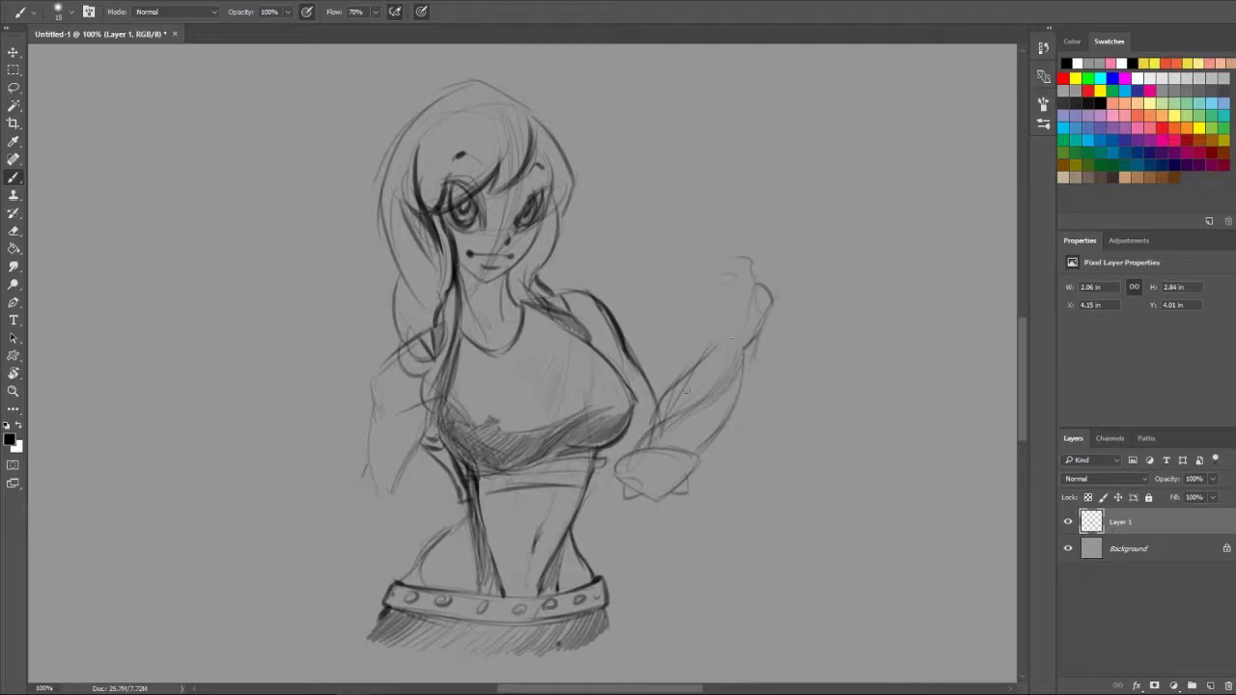
{"action": "left_click_drag", "start_coordinate": [721, 339], "coordinate": [652, 425]}
{"action": "left_click_drag", "start_coordinate": [656, 353], "coordinate": [631, 411]}
{"action": "left_click_drag", "start_coordinate": [696, 453], "coordinate": [744, 356]}
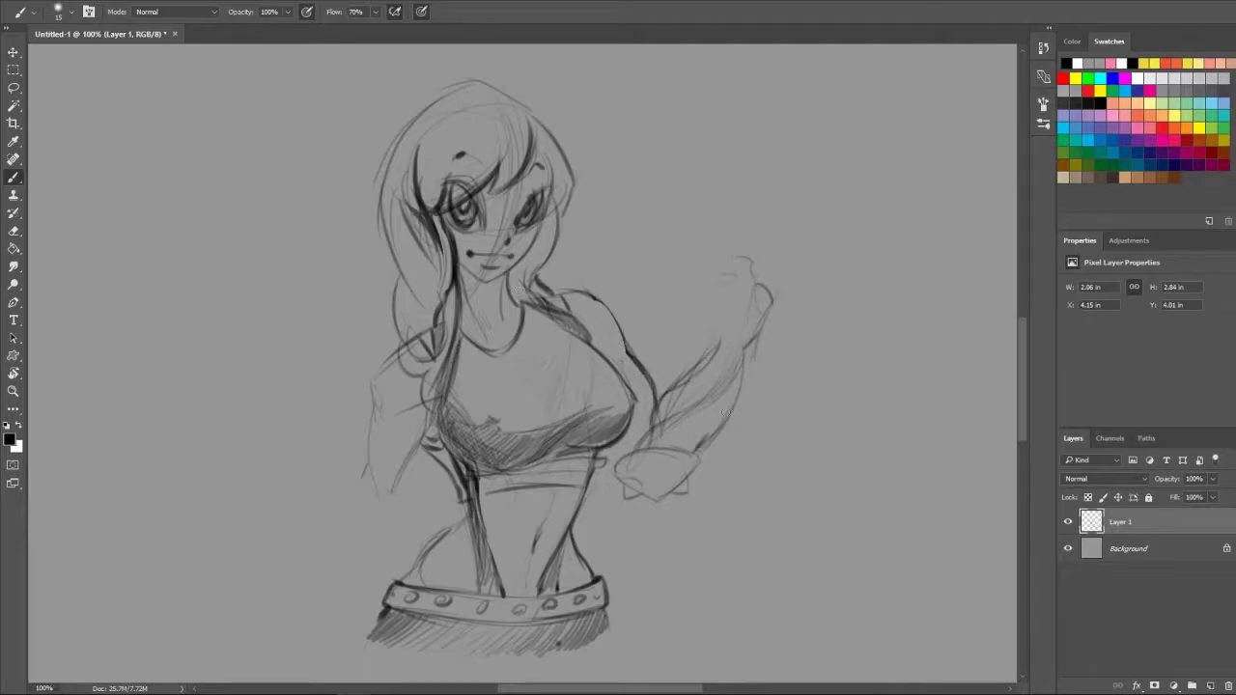
{"action": "left_click_drag", "start_coordinate": [645, 431], "coordinate": [680, 384]}
{"action": "key", "text": "ctrl+z"}
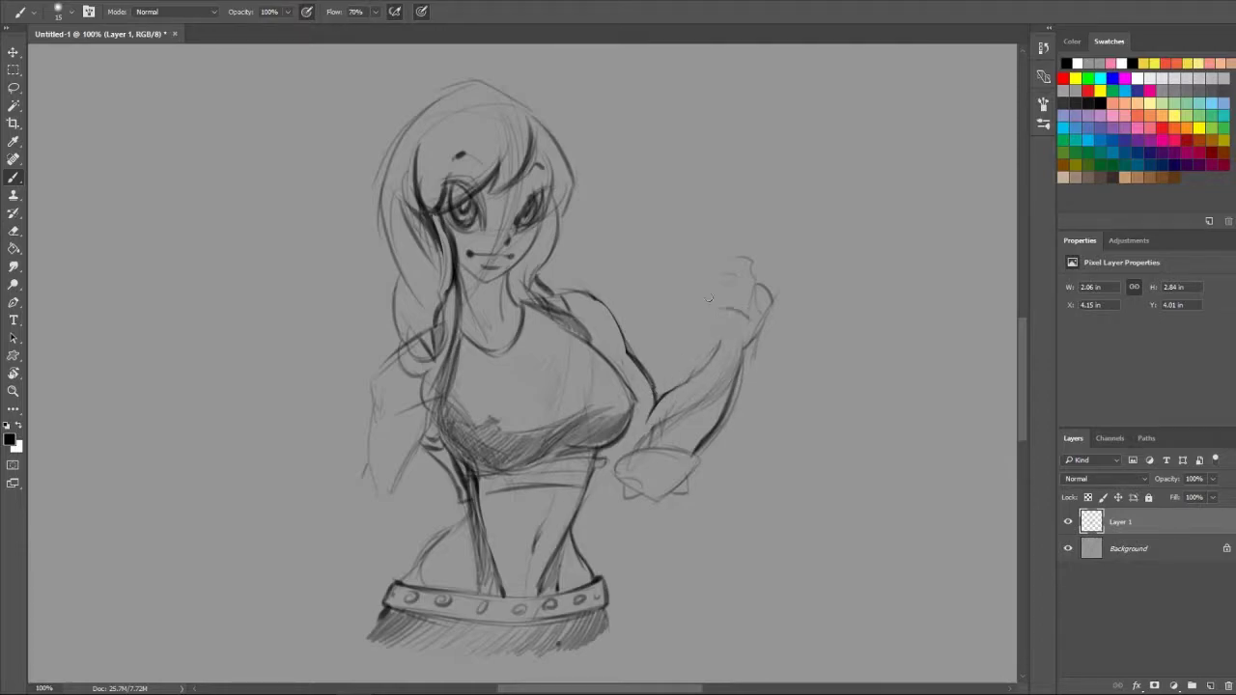
Draw fingers gripping a small circle and a wrist band on the raised arm
{"action": "mouse_move", "coordinate": [711, 282]}
{"action": "left_mouse_down"}
{"action": "mouse_move", "coordinate": [705, 333]}
{"action": "mouse_move", "coordinate": [717, 294]}
{"action": "mouse_move", "coordinate": [732, 327]}
{"action": "mouse_move", "coordinate": [755, 253]}
{"action": "mouse_move", "coordinate": [778, 309]}
{"action": "mouse_move", "coordinate": [755, 336]}
{"action": "mouse_move", "coordinate": [762, 302]}
{"action": "mouse_move", "coordinate": [727, 296]}
{"action": "left_mouse_up"}
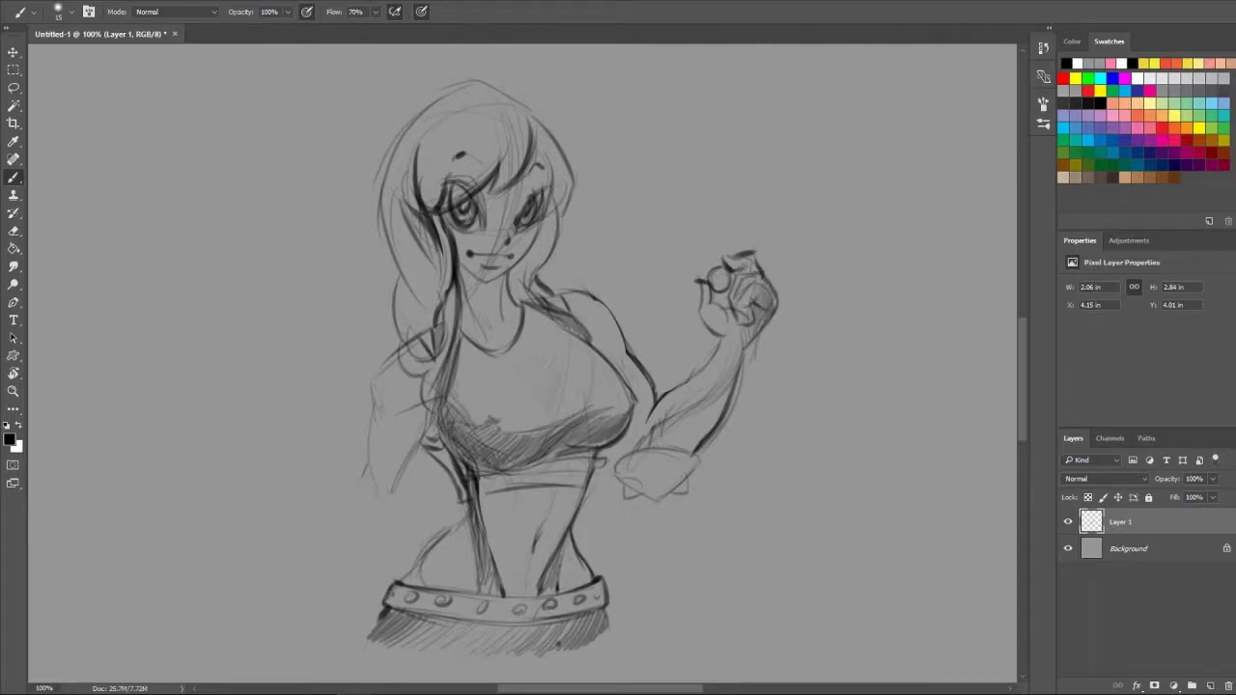
{"action": "mouse_move", "coordinate": [753, 338]}
{"action": "left_mouse_down"}
{"action": "mouse_move", "coordinate": [723, 415]}
{"action": "mouse_move", "coordinate": [668, 417]}
{"action": "left_mouse_up"}
{"action": "mouse_move", "coordinate": [711, 354]}
{"action": "left_mouse_down"}
{"action": "mouse_move", "coordinate": [669, 396]}
{"action": "mouse_move", "coordinate": [674, 380]}
{"action": "left_mouse_up"}
{"action": "key", "text": "ctrl+z"}
{"action": "key", "text": "ctrl+z"}
{"action": "key", "text": "ctrl+z"}
{"action": "key", "text": "ctrl+z"}
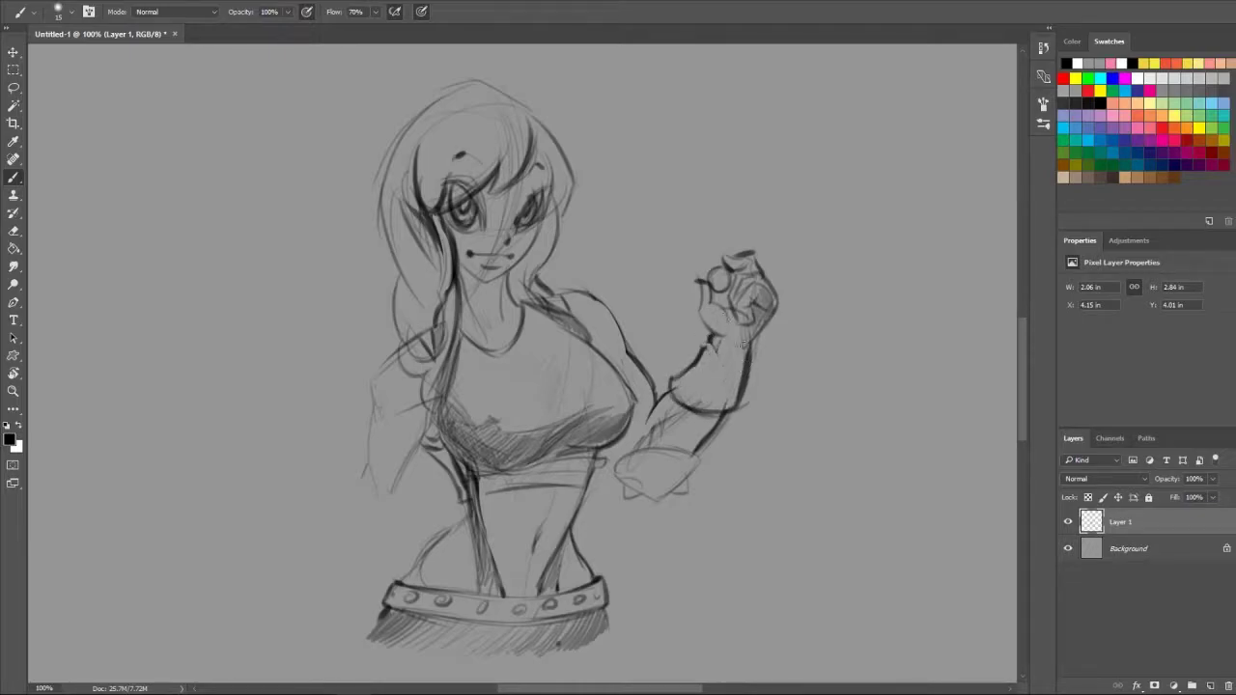
{"action": "left_click_drag", "start_coordinate": [723, 336], "coordinate": [752, 348]}
{"action": "left_click_drag", "start_coordinate": [718, 354], "coordinate": [746, 357]}
{"action": "left_click_drag", "start_coordinate": [724, 415], "coordinate": [694, 408]}
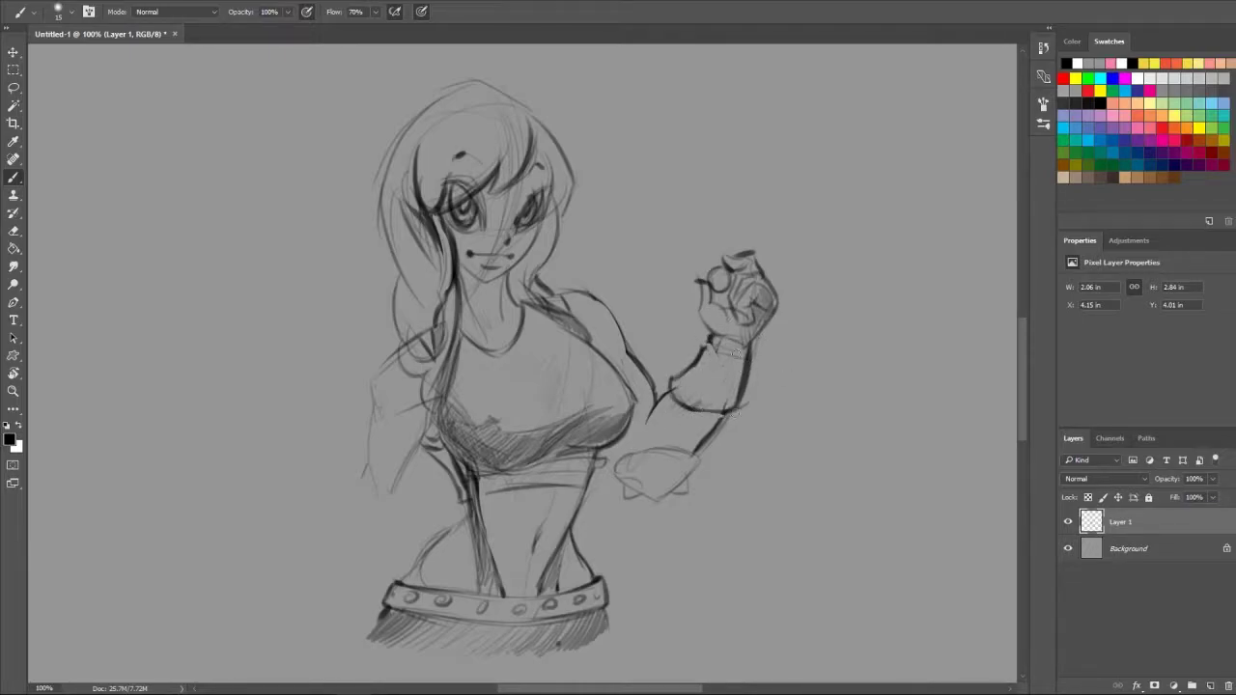
{"action": "left_click_drag", "start_coordinate": [699, 351], "coordinate": [744, 361]}
{"action": "left_click_drag", "start_coordinate": [724, 411], "coordinate": [709, 417]}
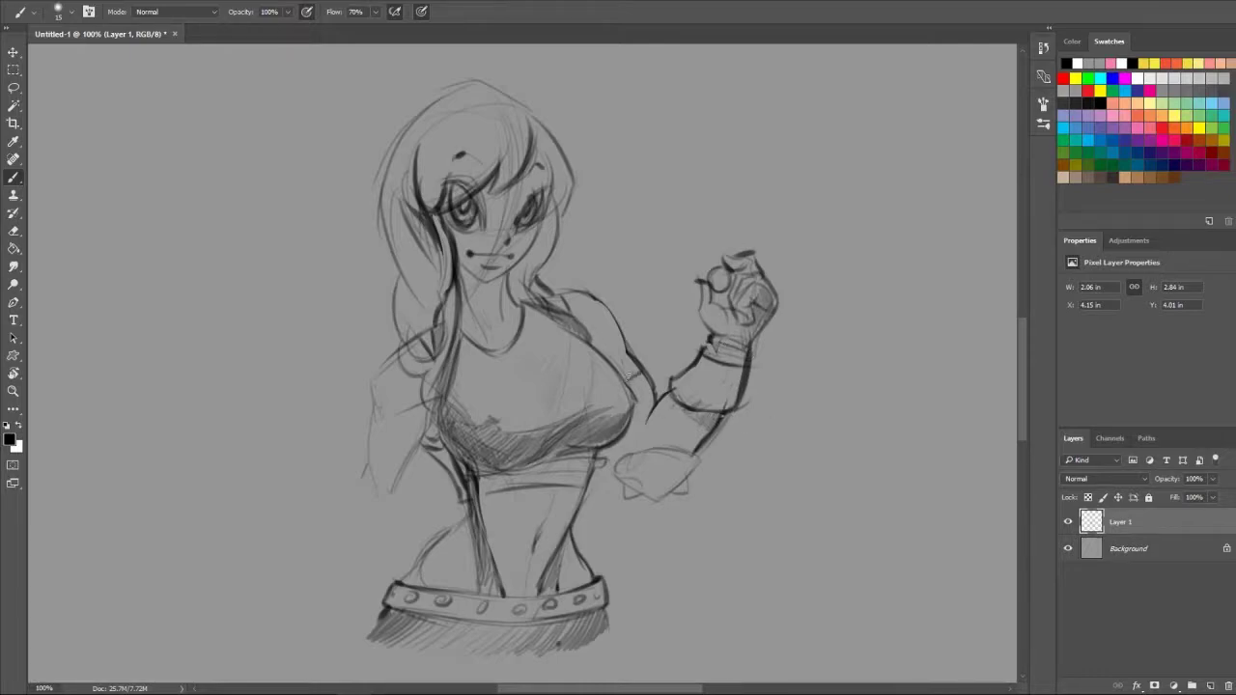
Shade the upper arm, armpit, sleeve cuff, gauntlet and the fist's knuckles
{"action": "mouse_move", "coordinate": [630, 375]}
{"action": "left_mouse_down"}
{"action": "mouse_move", "coordinate": [639, 446]}
{"action": "mouse_move", "coordinate": [716, 425]}
{"action": "left_mouse_up"}
{"action": "mouse_move", "coordinate": [618, 450]}
{"action": "left_mouse_down"}
{"action": "mouse_move", "coordinate": [637, 466]}
{"action": "mouse_move", "coordinate": [655, 407]}
{"action": "left_mouse_up"}
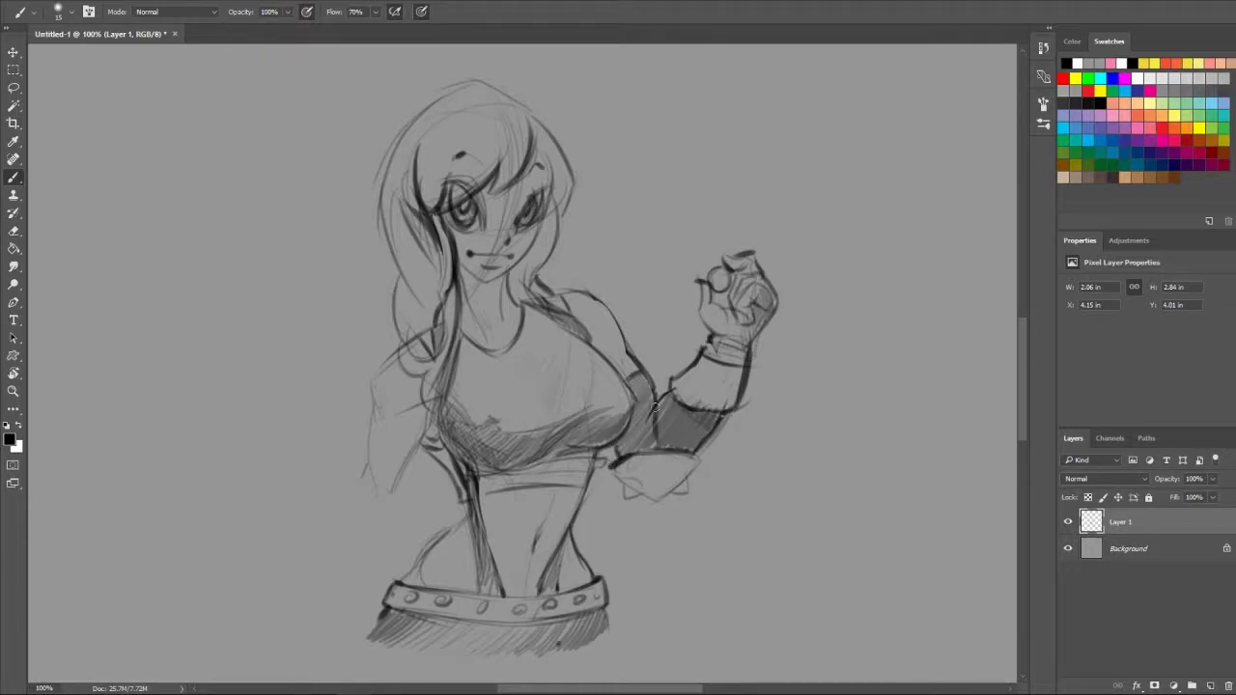
{"action": "mouse_move", "coordinate": [688, 469]}
{"action": "left_mouse_down"}
{"action": "mouse_move", "coordinate": [652, 494]}
{"action": "mouse_move", "coordinate": [633, 484]}
{"action": "left_mouse_up"}
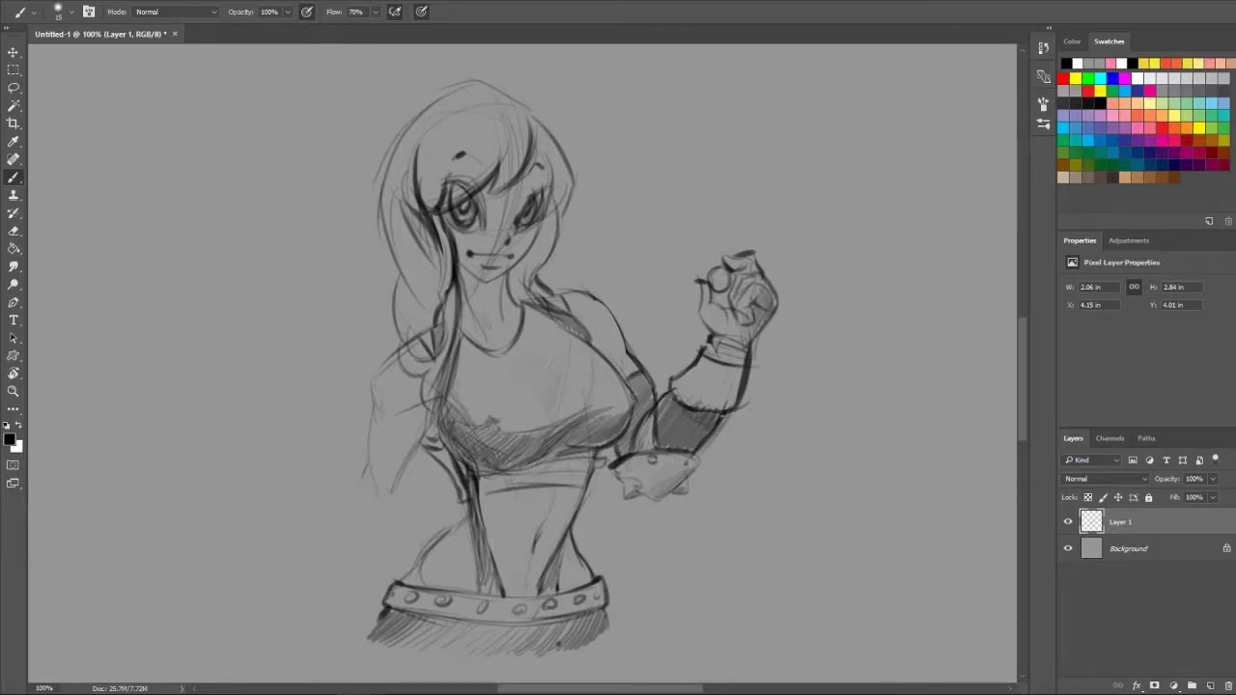
{"action": "mouse_move", "coordinate": [731, 402]}
{"action": "left_mouse_down"}
{"action": "mouse_move", "coordinate": [714, 372]}
{"action": "mouse_move", "coordinate": [764, 288]}
{"action": "mouse_move", "coordinate": [727, 311]}
{"action": "left_mouse_up"}
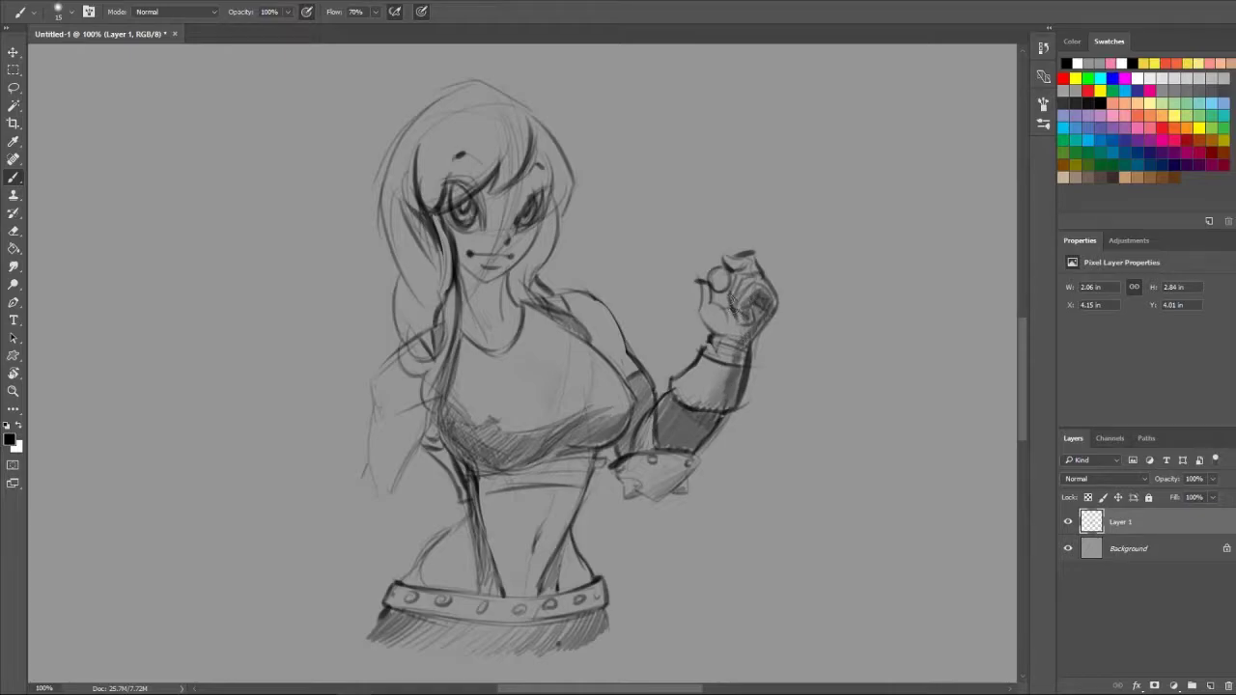
{"action": "left_click_drag", "start_coordinate": [759, 257], "coordinate": [720, 282]}
Shade the lower torso above the belt, including its right side
{"action": "left_click_drag", "start_coordinate": [467, 496], "coordinate": [406, 581]}
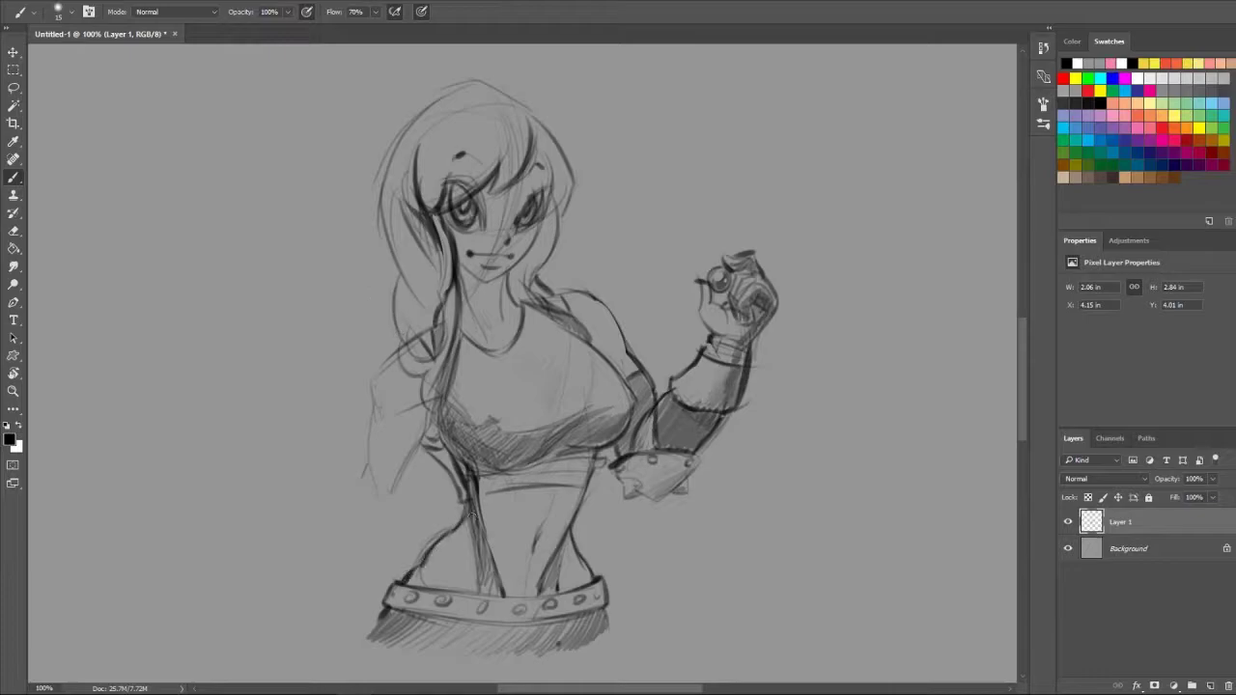
{"action": "mouse_move", "coordinate": [445, 533]}
{"action": "left_mouse_down"}
{"action": "mouse_move", "coordinate": [428, 560]}
{"action": "mouse_move", "coordinate": [574, 577]}
{"action": "mouse_move", "coordinate": [570, 586]}
{"action": "left_mouse_up"}
{"action": "mouse_move", "coordinate": [582, 487]}
{"action": "left_mouse_down"}
{"action": "mouse_move", "coordinate": [529, 595]}
{"action": "mouse_move", "coordinate": [556, 492]}
{"action": "mouse_move", "coordinate": [481, 502]}
{"action": "mouse_move", "coordinate": [483, 517]}
{"action": "mouse_move", "coordinate": [525, 521]}
{"action": "left_mouse_up"}
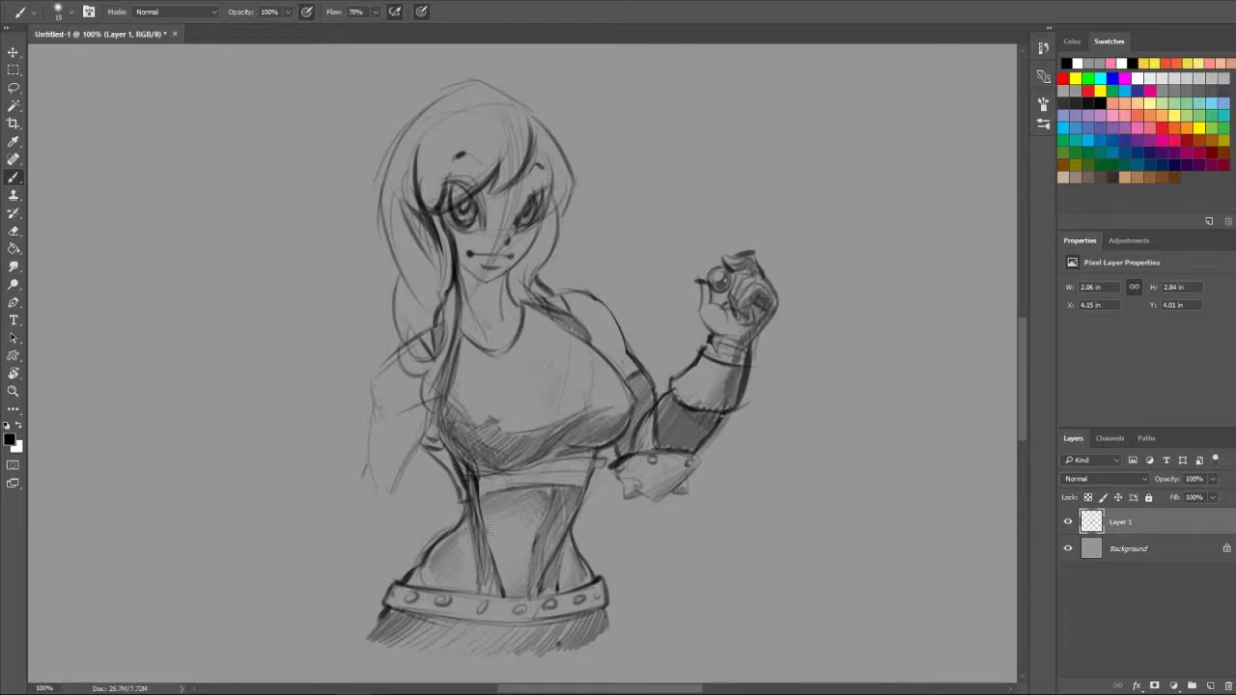
Darken the left torso contour and redraw a lower neckline with collarbone lines
{"action": "mouse_move", "coordinate": [471, 568]}
{"action": "left_mouse_down"}
{"action": "mouse_move", "coordinate": [477, 591]}
{"action": "mouse_move", "coordinate": [426, 579]}
{"action": "left_mouse_up"}
{"action": "left_click_drag", "start_coordinate": [526, 304], "coordinate": [552, 378]}
{"action": "left_click_drag", "start_coordinate": [462, 339], "coordinate": [540, 378]}
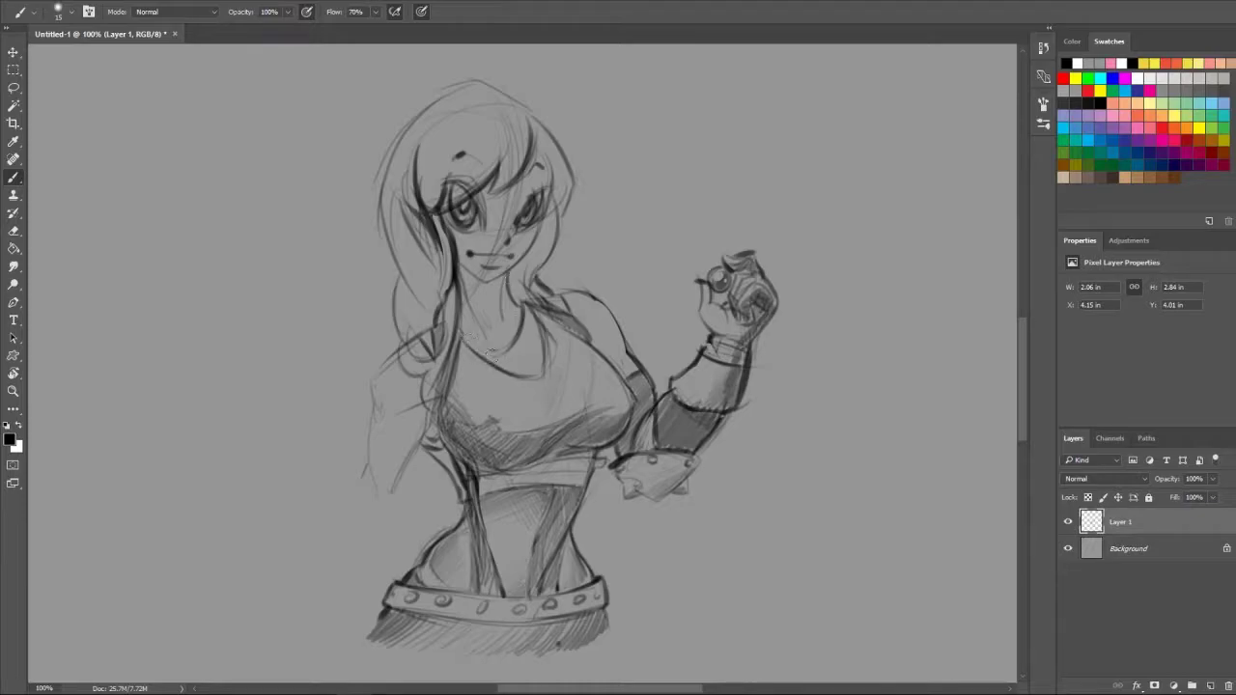
{"action": "left_click_drag", "start_coordinate": [539, 315], "coordinate": [562, 394]}
{"action": "left_click_drag", "start_coordinate": [463, 343], "coordinate": [552, 400]}
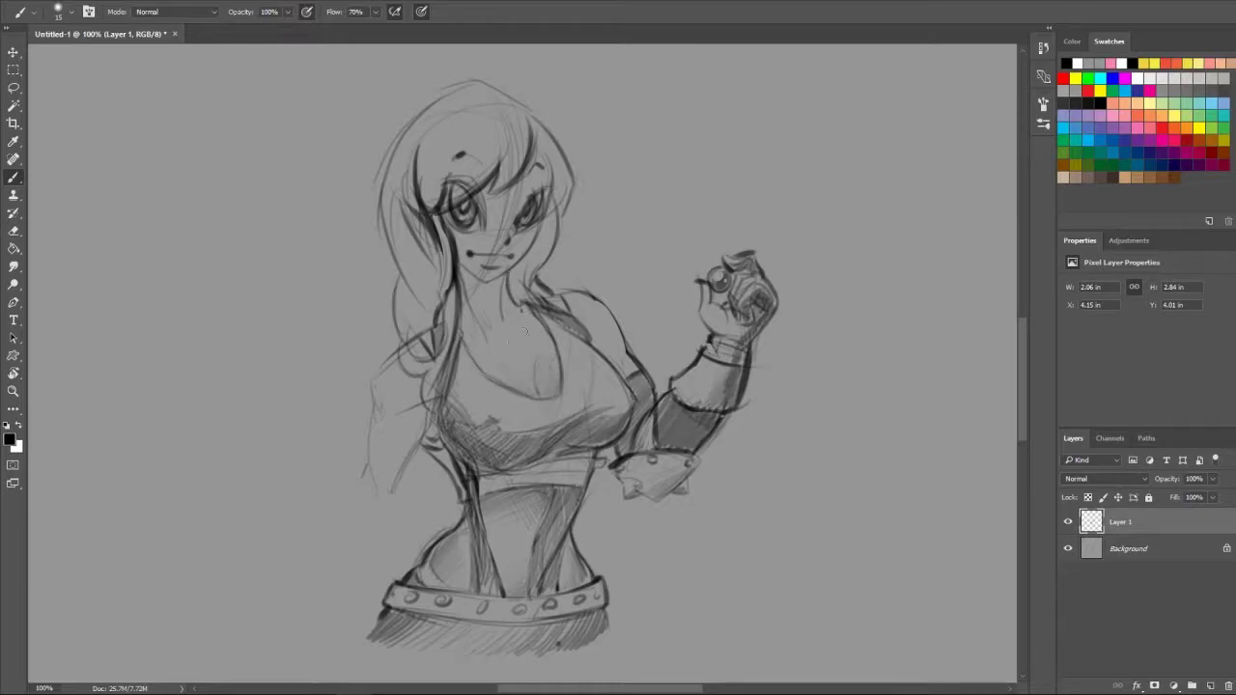
Outline the left waist and torso edge, then outline and hatch the left shoulder and upper arm
{"action": "mouse_move", "coordinate": [407, 470]}
{"action": "left_mouse_down"}
{"action": "mouse_move", "coordinate": [440, 522]}
{"action": "mouse_move", "coordinate": [351, 577]}
{"action": "left_mouse_up"}
{"action": "mouse_move", "coordinate": [461, 502]}
{"action": "left_mouse_down"}
{"action": "mouse_move", "coordinate": [427, 426]}
{"action": "mouse_move", "coordinate": [371, 469]}
{"action": "mouse_move", "coordinate": [369, 489]}
{"action": "left_mouse_up"}
{"action": "left_click_drag", "start_coordinate": [407, 343], "coordinate": [377, 427]}
{"action": "mouse_move", "coordinate": [425, 425]}
{"action": "left_mouse_down"}
{"action": "mouse_move", "coordinate": [381, 499]}
{"action": "mouse_move", "coordinate": [413, 440]}
{"action": "left_mouse_up"}
{"action": "mouse_move", "coordinate": [433, 400]}
{"action": "left_mouse_down"}
{"action": "mouse_move", "coordinate": [408, 434]}
{"action": "mouse_move", "coordinate": [406, 405]}
{"action": "left_mouse_up"}
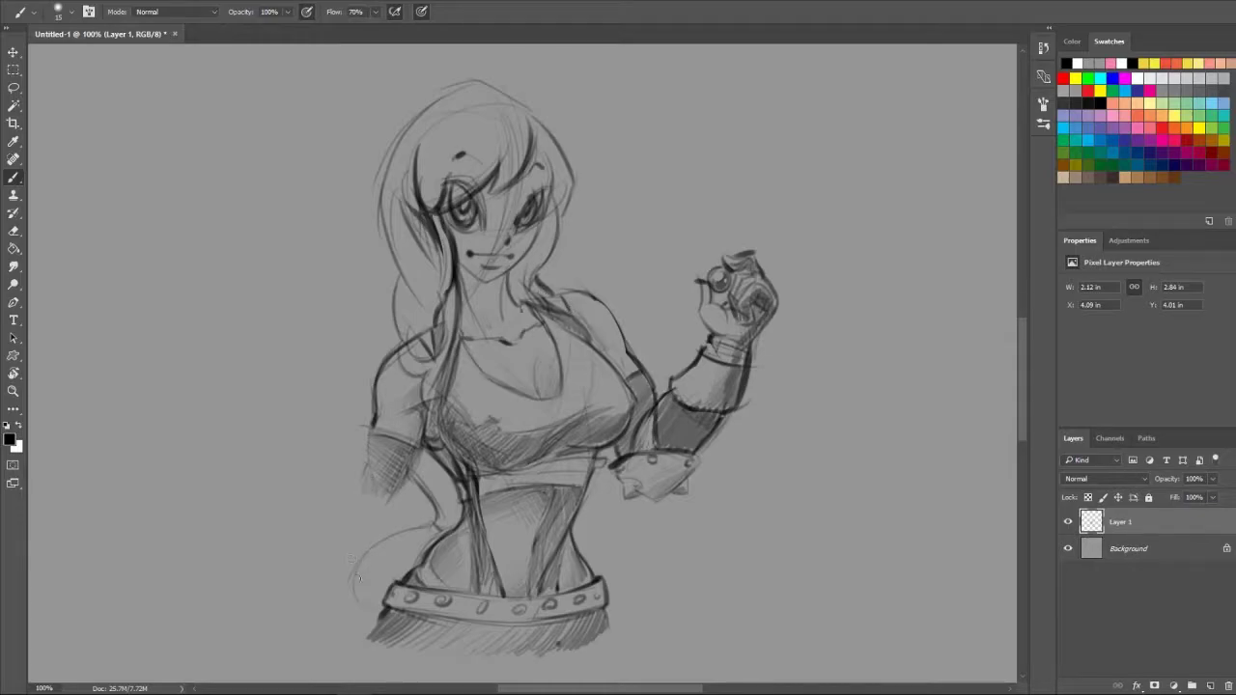
Hatch shading onto the figure's left arm
{"action": "left_click_drag", "start_coordinate": [343, 448], "coordinate": [359, 434]}
{"action": "left_click_drag", "start_coordinate": [431, 446], "coordinate": [411, 477]}
{"action": "left_click_drag", "start_coordinate": [444, 418], "coordinate": [432, 450]}
{"action": "left_click_drag", "start_coordinate": [384, 443], "coordinate": [359, 498]}
{"action": "left_click_drag", "start_coordinate": [423, 466], "coordinate": [399, 535]}
Sketch the lowered left forearm with a wrist cuff, ending in a clenched fist
{"action": "left_click_drag", "start_coordinate": [367, 492], "coordinate": [350, 569]}
{"action": "left_click_drag", "start_coordinate": [413, 500], "coordinate": [345, 585]}
{"action": "left_click_drag", "start_coordinate": [398, 531], "coordinate": [340, 599]}
{"action": "left_click_drag", "start_coordinate": [375, 481], "coordinate": [318, 575]}
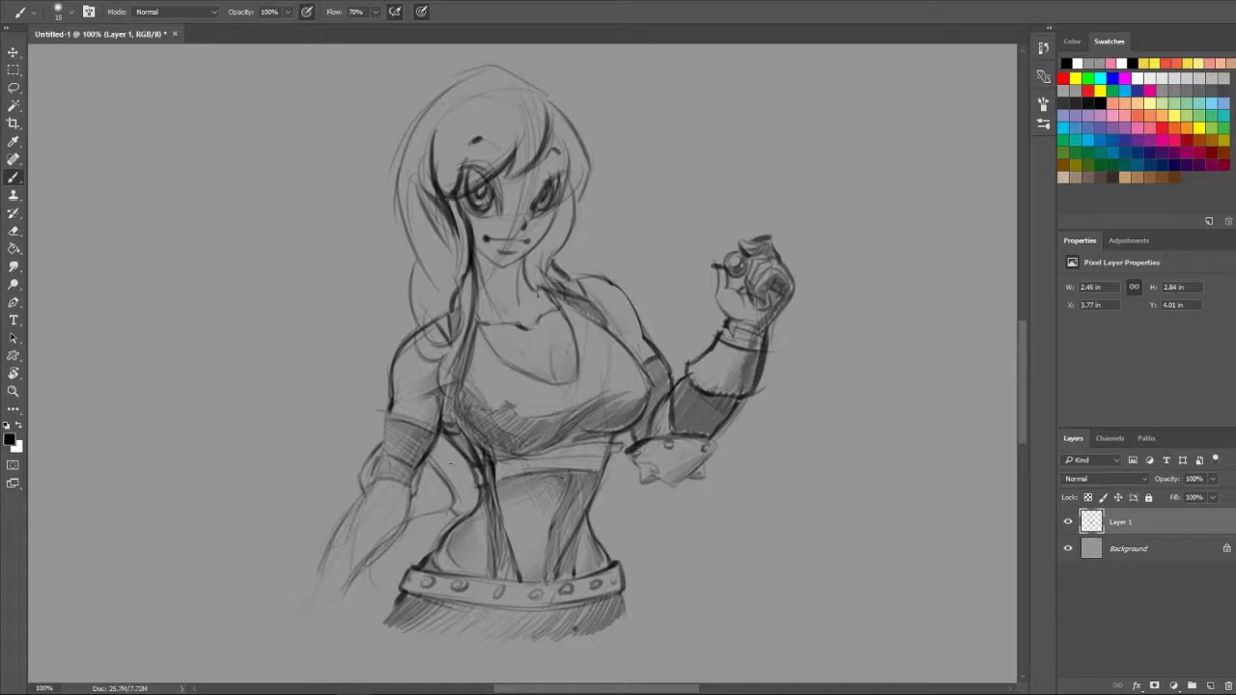
{"action": "mouse_move", "coordinate": [385, 453]}
{"action": "left_mouse_down"}
{"action": "mouse_move", "coordinate": [361, 484]}
{"action": "mouse_move", "coordinate": [342, 601]}
{"action": "left_mouse_up"}
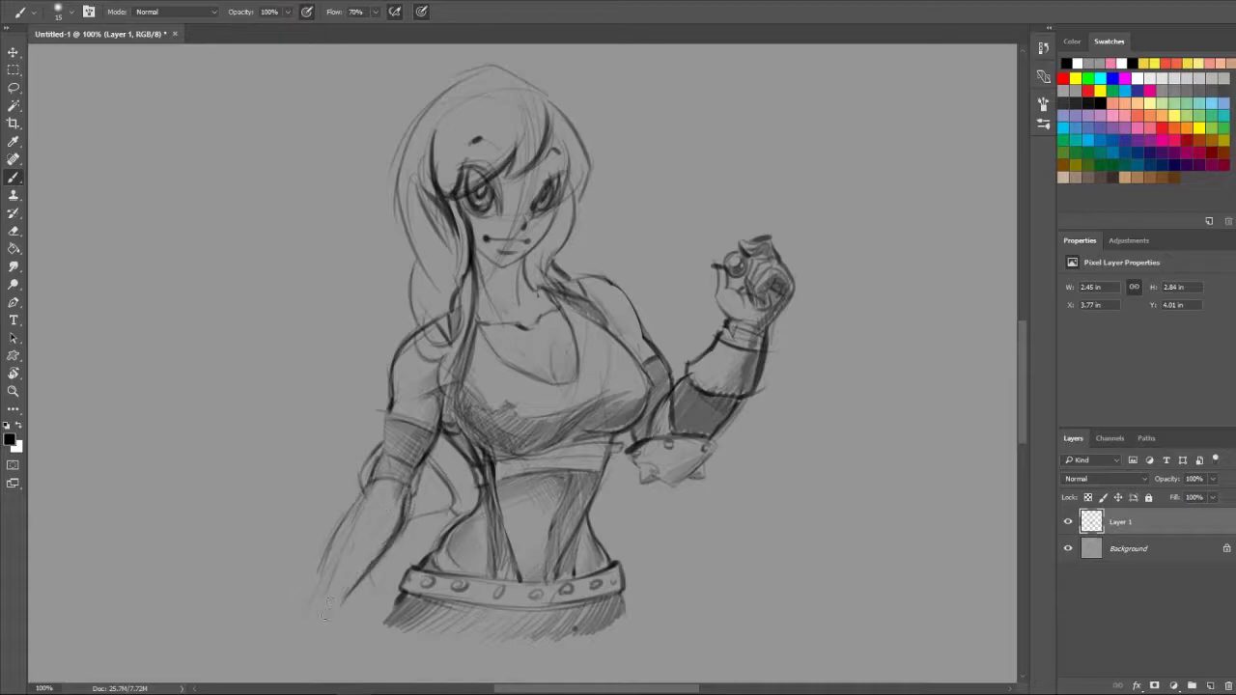
{"action": "left_click_drag", "start_coordinate": [354, 498], "coordinate": [315, 599]}
{"action": "mouse_move", "coordinate": [328, 514]}
{"action": "left_mouse_down"}
{"action": "mouse_move", "coordinate": [392, 549]}
{"action": "mouse_move", "coordinate": [373, 521]}
{"action": "mouse_move", "coordinate": [350, 589]}
{"action": "mouse_move", "coordinate": [320, 591]}
{"action": "mouse_move", "coordinate": [344, 605]}
{"action": "mouse_move", "coordinate": [333, 649]}
{"action": "mouse_move", "coordinate": [284, 638]}
{"action": "left_mouse_up"}
{"action": "left_click_drag", "start_coordinate": [315, 616], "coordinate": [288, 644]}
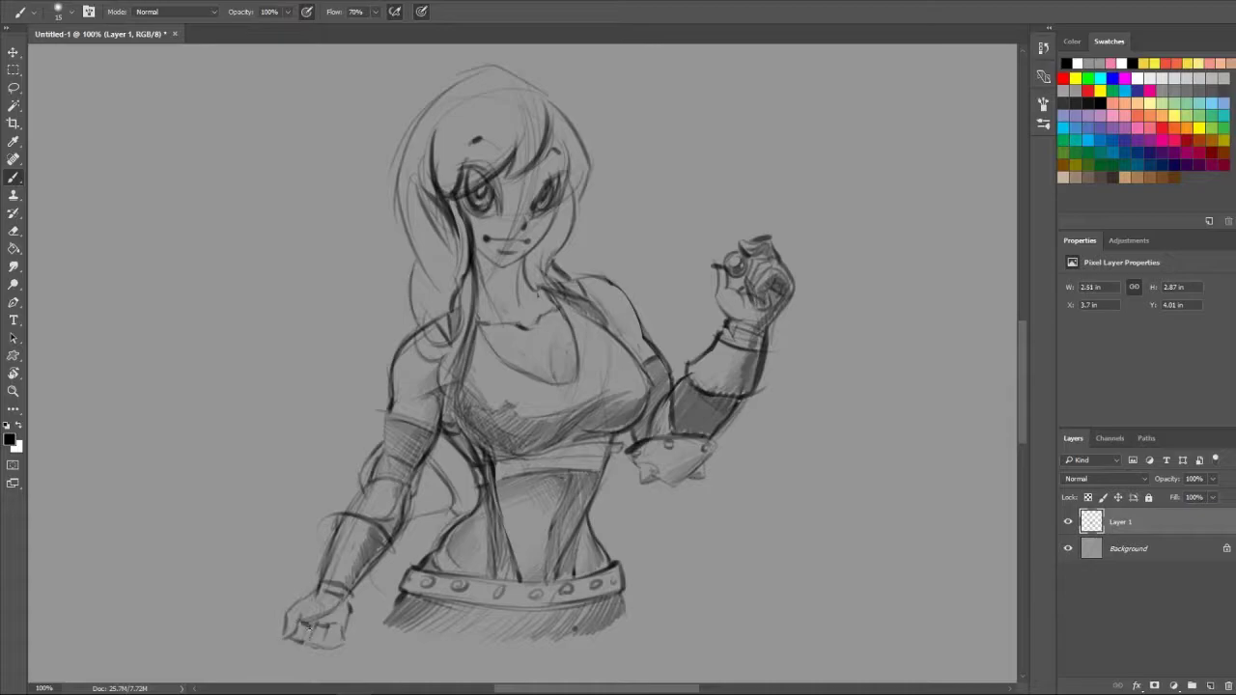
Lasso the fist and scale it to W 92.96% and H 119.09%
{"action": "key", "text": "l"}
{"action": "left_click_drag", "start_coordinate": [290, 584], "coordinate": [280, 585]}
{"action": "key", "text": "ctrl+t"}
{"action": "left_click_drag", "start_coordinate": [359, 661], "coordinate": [355, 676]}
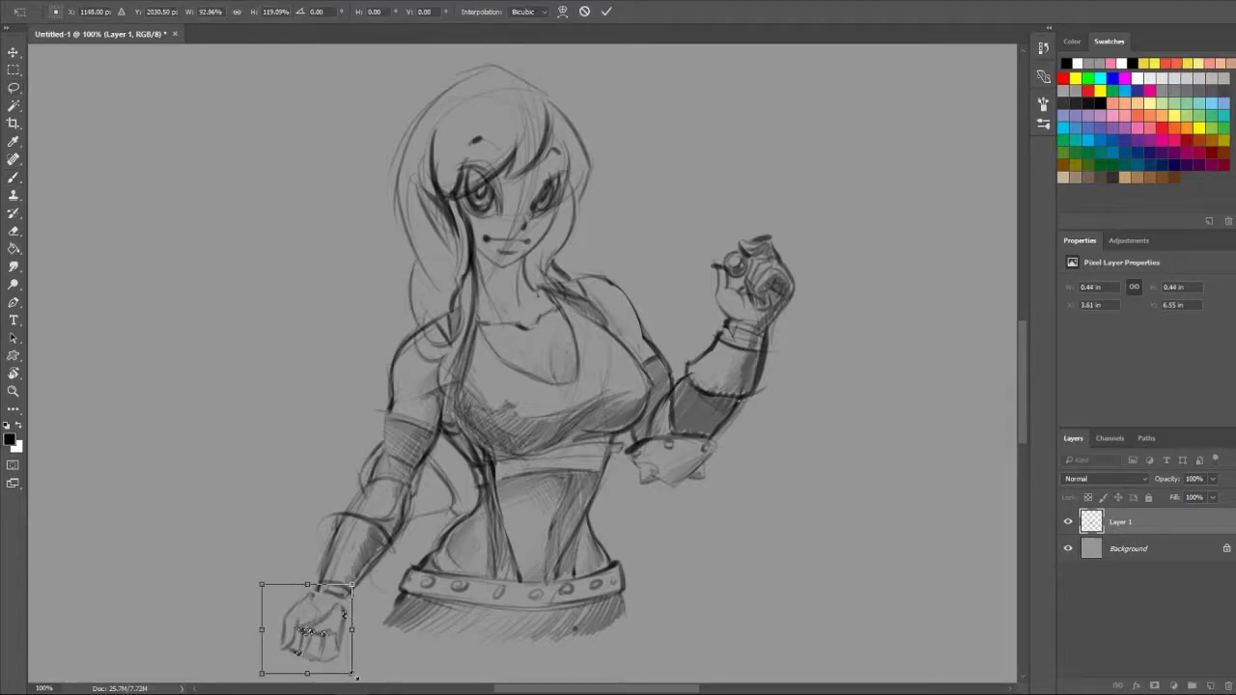
{"action": "key", "text": "Return"}
{"action": "key", "text": "ctrl+d"}
Darken the fist lines and shade the torso and arm band beside the left arm
{"action": "key", "text": "b"}
{"action": "left_click_drag", "start_coordinate": [344, 614], "coordinate": [305, 625]}
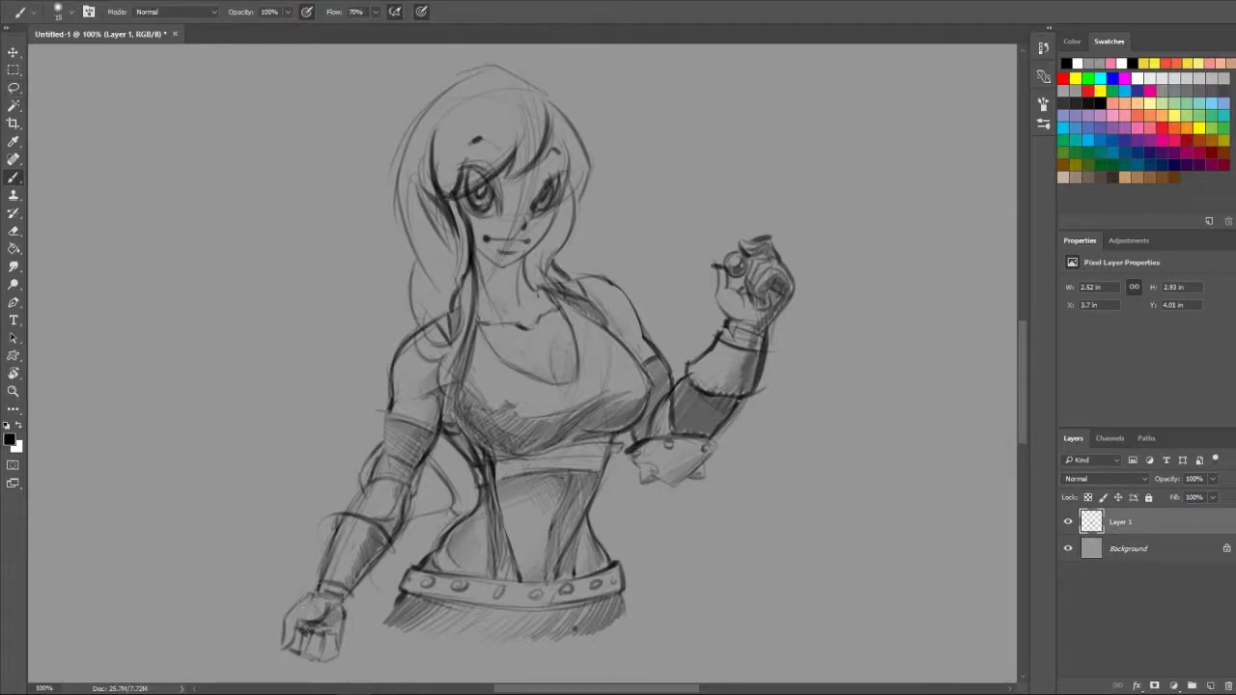
{"action": "left_click_drag", "start_coordinate": [425, 539], "coordinate": [389, 585]}
{"action": "mouse_move", "coordinate": [437, 516]}
{"action": "left_mouse_down"}
{"action": "mouse_move", "coordinate": [375, 579]}
{"action": "mouse_move", "coordinate": [433, 548]}
{"action": "left_mouse_up"}
{"action": "left_click_drag", "start_coordinate": [432, 452], "coordinate": [481, 504]}
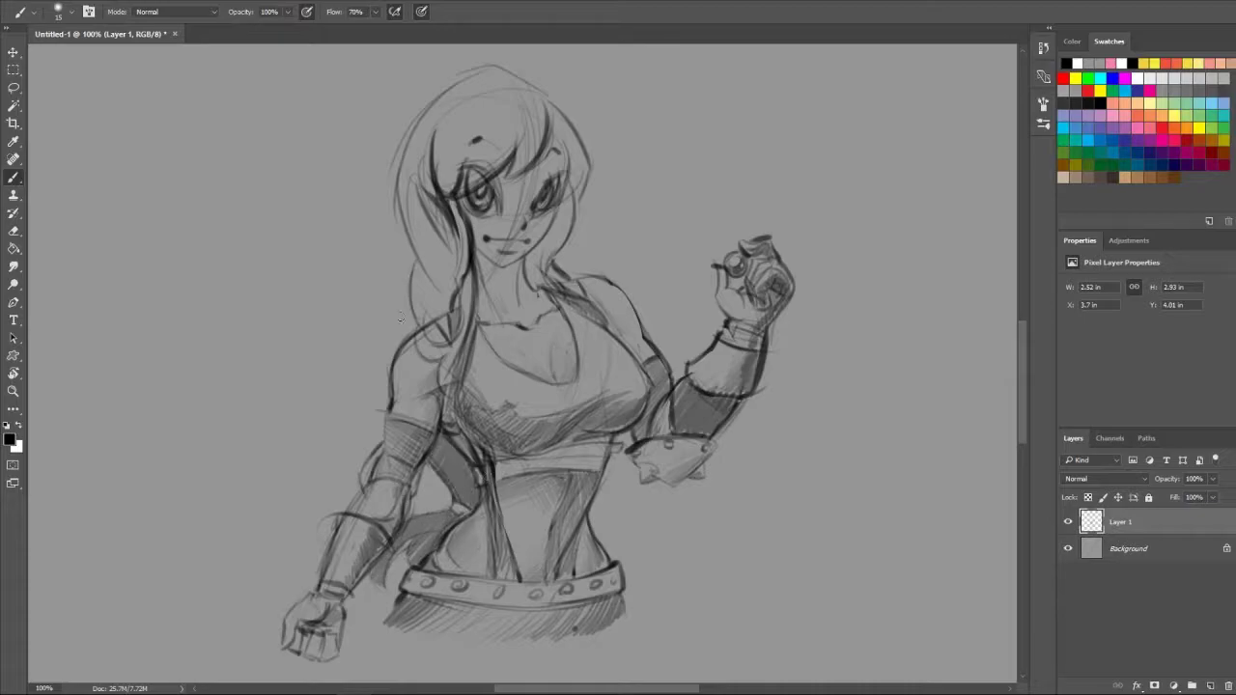
Add strand lines and hatch shading over the left side of the hair
{"action": "left_click_drag", "start_coordinate": [414, 264], "coordinate": [400, 346]}
{"action": "left_click_drag", "start_coordinate": [411, 172], "coordinate": [386, 278]}
{"action": "left_click_drag", "start_coordinate": [452, 231], "coordinate": [405, 338]}
{"action": "left_click_drag", "start_coordinate": [446, 145], "coordinate": [386, 266]}
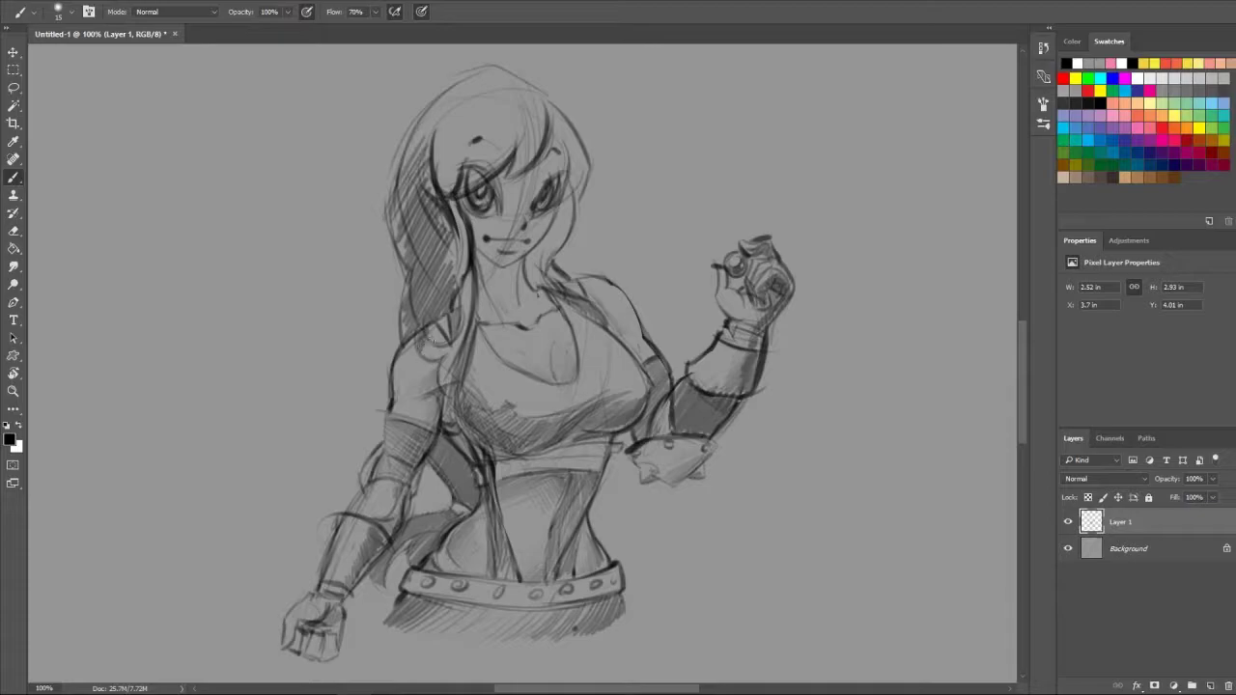
{"action": "left_click_drag", "start_coordinate": [471, 280], "coordinate": [425, 376]}
{"action": "left_click_drag", "start_coordinate": [468, 208], "coordinate": [449, 295]}
Hatch the right side and top of the hair, then add a new highlight layer
{"action": "mouse_move", "coordinate": [536, 277]}
{"action": "left_mouse_down"}
{"action": "mouse_move", "coordinate": [578, 198]}
{"action": "mouse_move", "coordinate": [560, 111]}
{"action": "mouse_move", "coordinate": [533, 169]}
{"action": "left_mouse_up"}
{"action": "mouse_move", "coordinate": [529, 92]}
{"action": "left_mouse_down"}
{"action": "mouse_move", "coordinate": [512, 180]}
{"action": "mouse_move", "coordinate": [446, 189]}
{"action": "left_mouse_up"}
{"action": "left_click_drag", "start_coordinate": [485, 69], "coordinate": [405, 178]}
{"action": "left_click_drag", "start_coordinate": [438, 97], "coordinate": [396, 166]}
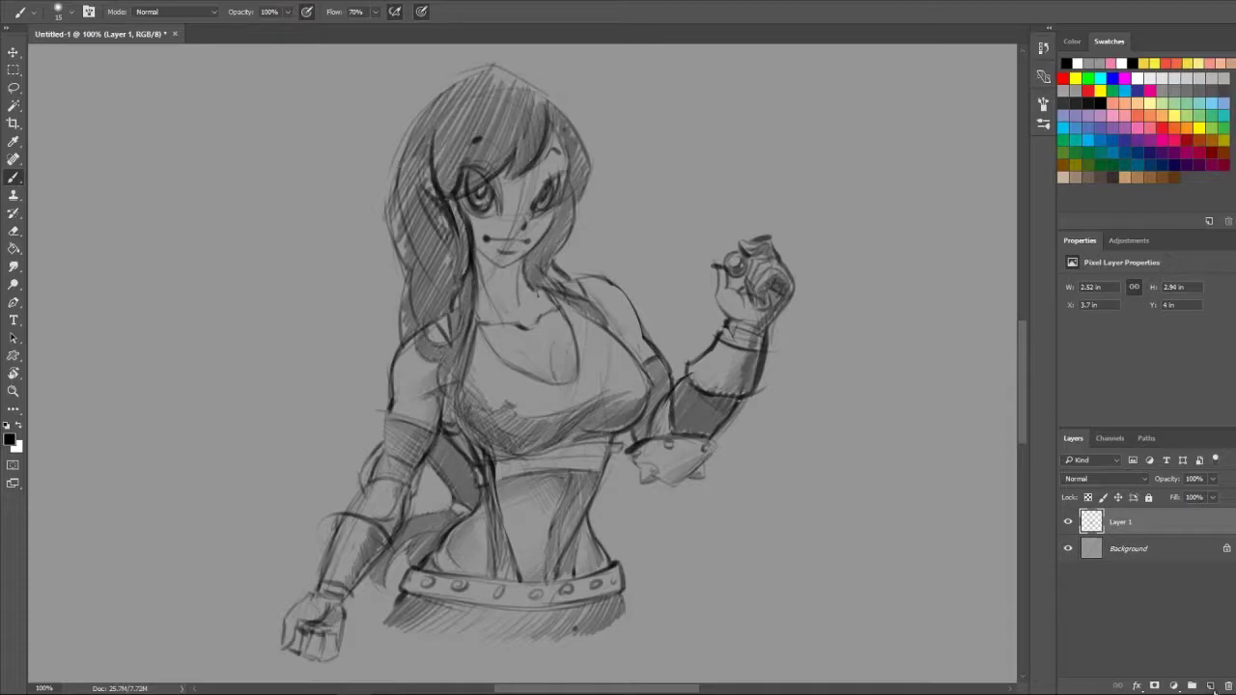
{"action": "key", "text": "ctrl+shift+alt+n"}
Switch to white and paint highlights on the chest, neck, jaw and abdomen
{"action": "key", "text": "x"}
{"action": "mouse_move", "coordinate": [577, 310]}
{"action": "left_mouse_down"}
{"action": "mouse_move", "coordinate": [626, 367]}
{"action": "mouse_move", "coordinate": [591, 379]}
{"action": "left_mouse_up"}
{"action": "scroll", "coordinate": [625, 368], "scroll_direction": "up", "scroll_amount": 1}
{"action": "mouse_move", "coordinate": [633, 336]}
{"action": "left_mouse_down"}
{"action": "mouse_move", "coordinate": [609, 360]}
{"action": "mouse_move", "coordinate": [517, 369]}
{"action": "left_mouse_up"}
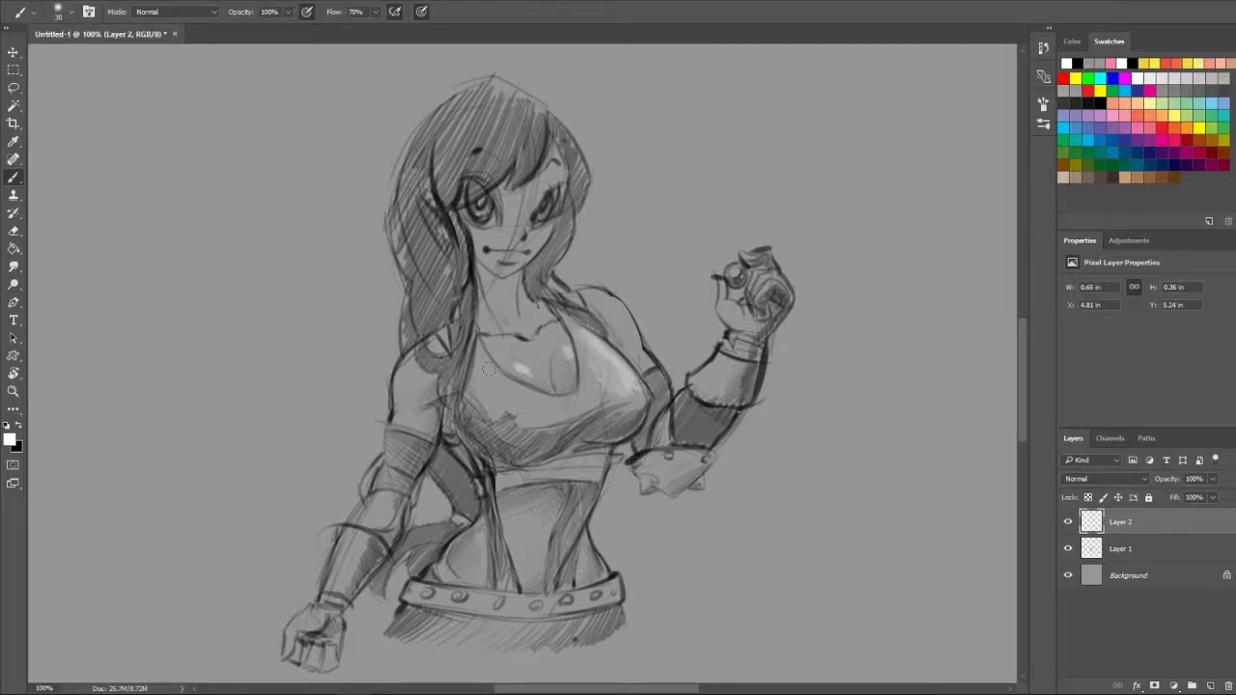
{"action": "left_click_drag", "start_coordinate": [547, 257], "coordinate": [531, 224]}
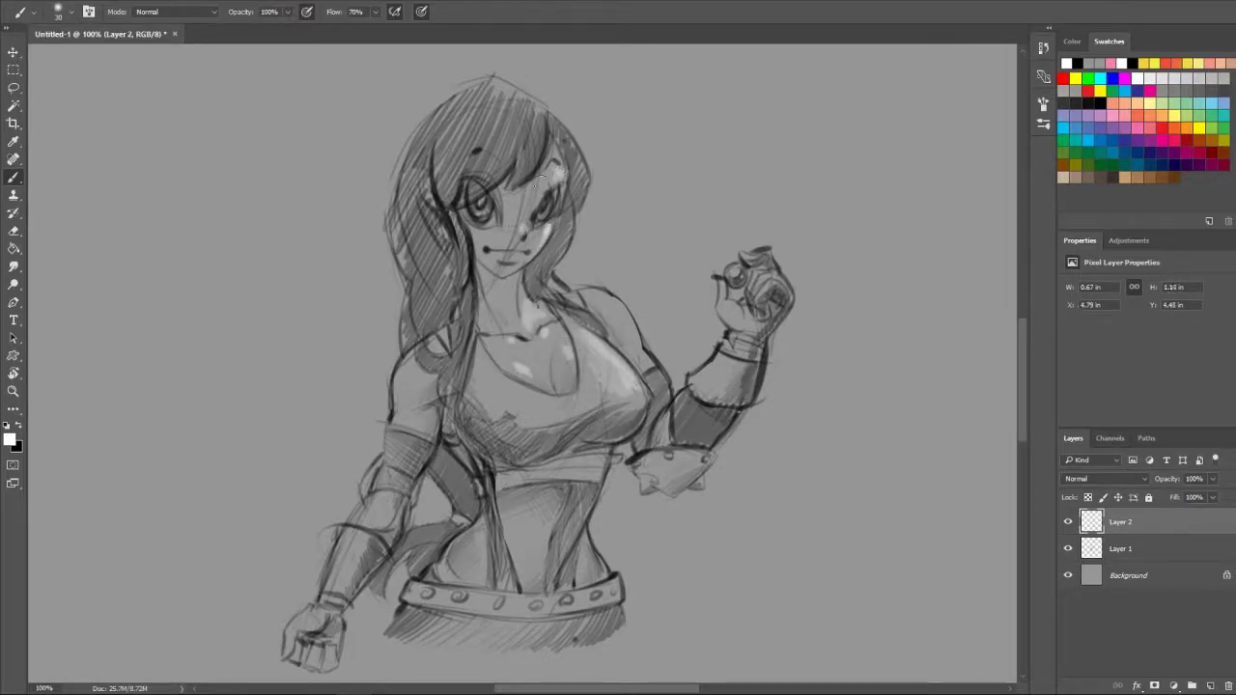
{"action": "left_click_drag", "start_coordinate": [552, 572], "coordinate": [543, 521]}
{"action": "mouse_move", "coordinate": [477, 357]}
{"action": "left_mouse_down"}
{"action": "mouse_move", "coordinate": [529, 405]}
{"action": "mouse_move", "coordinate": [521, 381]}
{"action": "mouse_move", "coordinate": [592, 416]}
{"action": "left_mouse_up"}
Highlight the left shoulder, raised forearm, abdomen, right hip and belt and skirt area
{"action": "left_click_drag", "start_coordinate": [417, 376], "coordinate": [400, 390]}
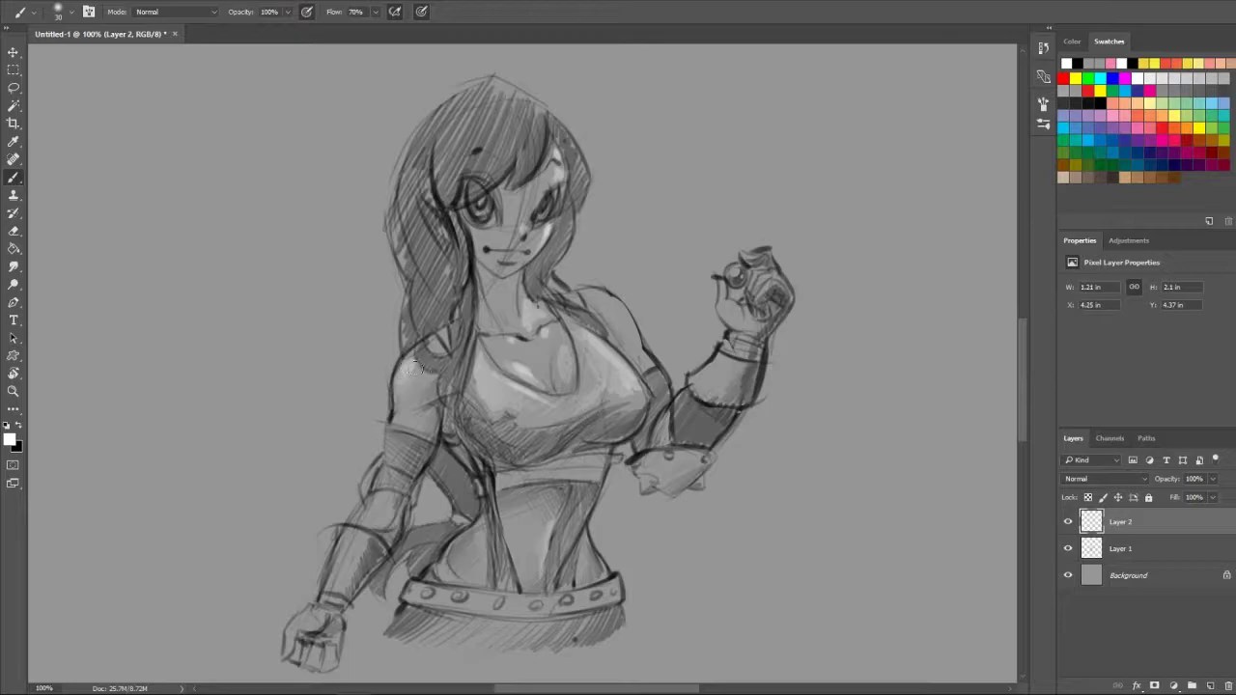
{"action": "left_click_drag", "start_coordinate": [652, 364], "coordinate": [665, 400]}
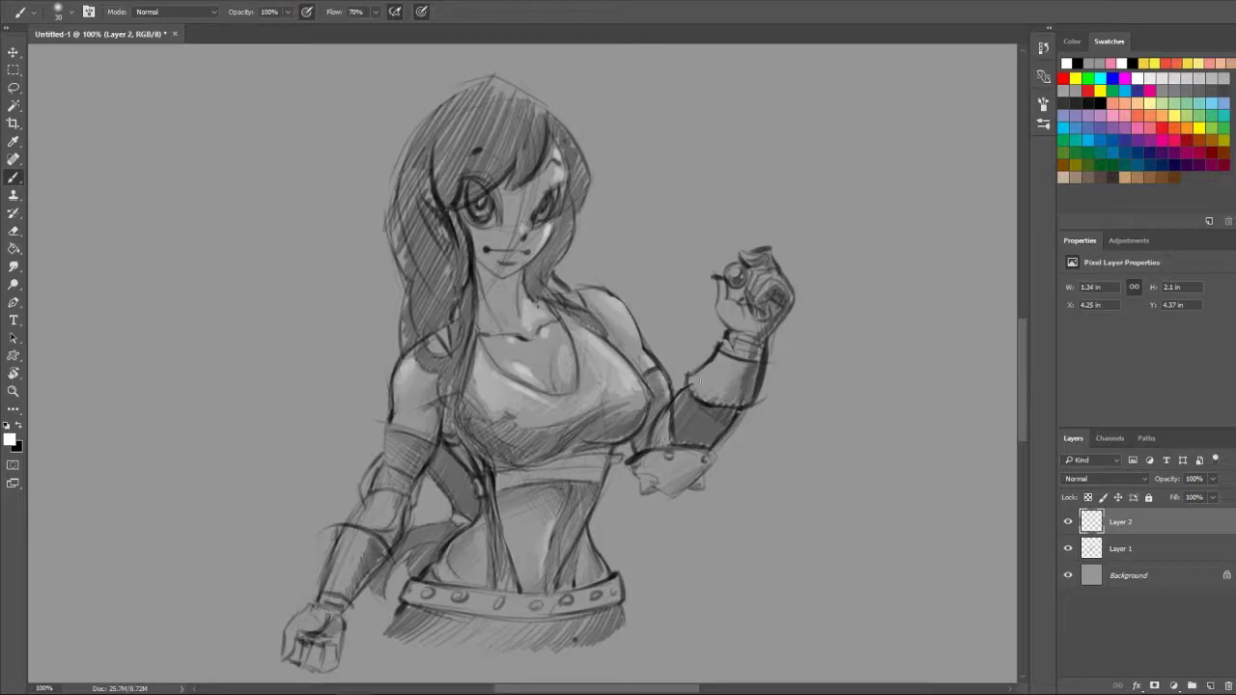
{"action": "left_click_drag", "start_coordinate": [705, 359], "coordinate": [653, 433]}
{"action": "left_click_drag", "start_coordinate": [473, 529], "coordinate": [442, 572]}
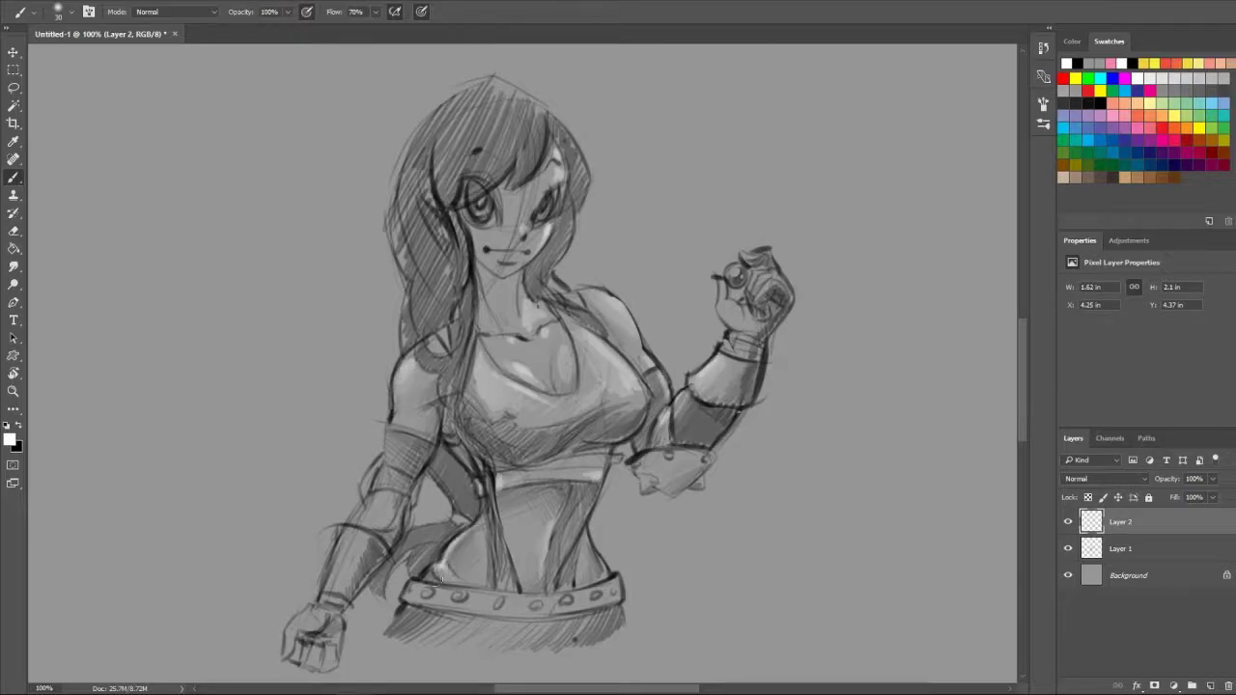
{"action": "left_click_drag", "start_coordinate": [587, 529], "coordinate": [618, 594]}
{"action": "left_click_drag", "start_coordinate": [410, 579], "coordinate": [390, 634]}
{"action": "left_click_drag", "start_coordinate": [618, 607], "coordinate": [614, 630]}
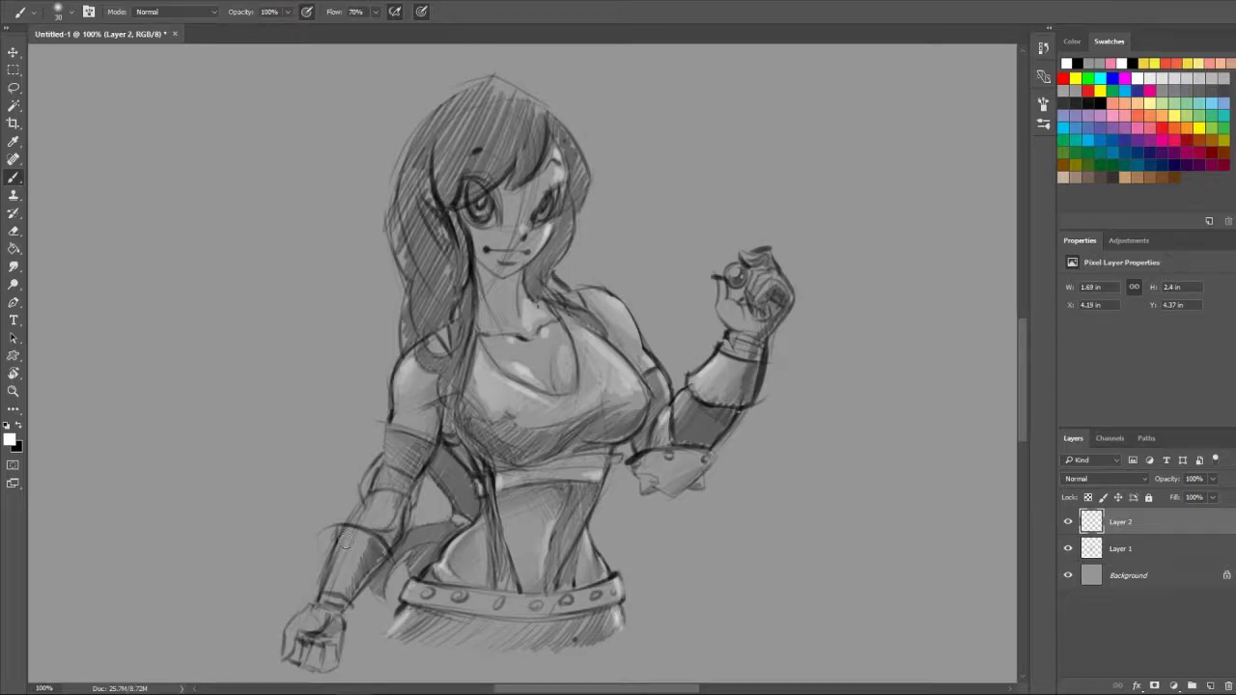
Highlight the left upper arm, the raised hand and fist, and the left shoulder
{"action": "left_click_drag", "start_coordinate": [338, 587], "coordinate": [373, 454]}
{"action": "left_click_drag", "start_coordinate": [636, 461], "coordinate": [693, 446]}
{"action": "left_click_drag", "start_coordinate": [686, 450], "coordinate": [645, 483]}
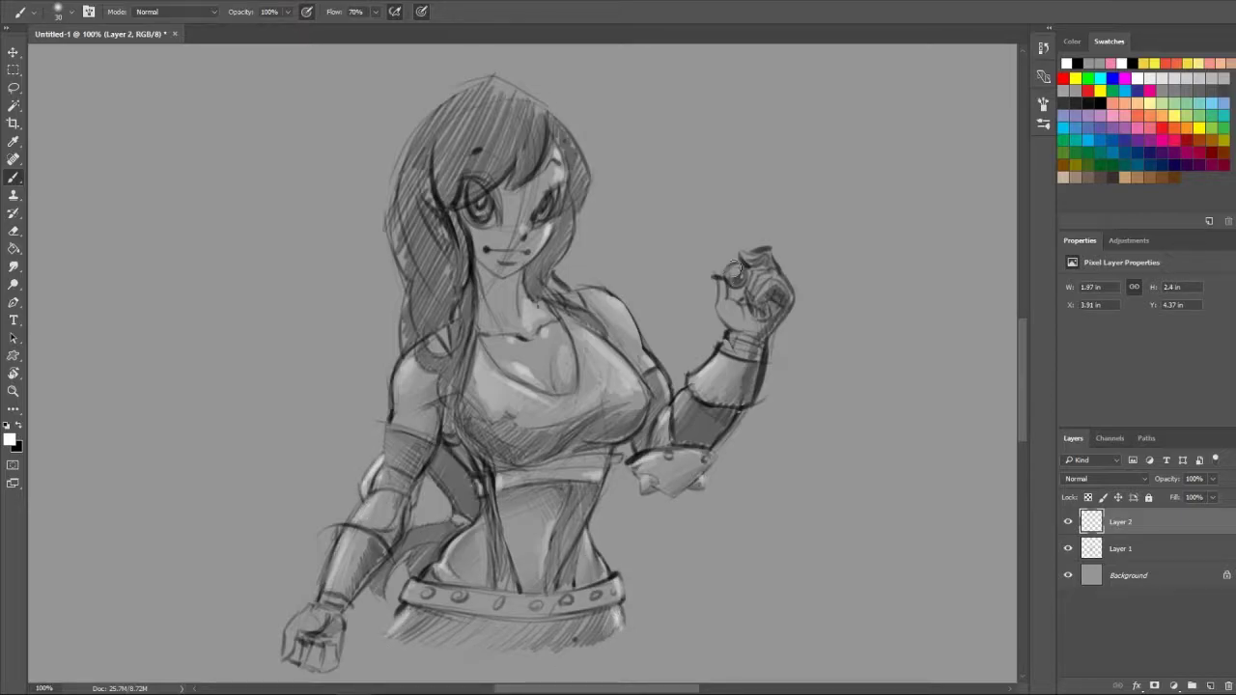
{"action": "mouse_move", "coordinate": [735, 269]}
{"action": "left_mouse_down"}
{"action": "mouse_move", "coordinate": [722, 296]}
{"action": "mouse_move", "coordinate": [768, 292]}
{"action": "left_mouse_up"}
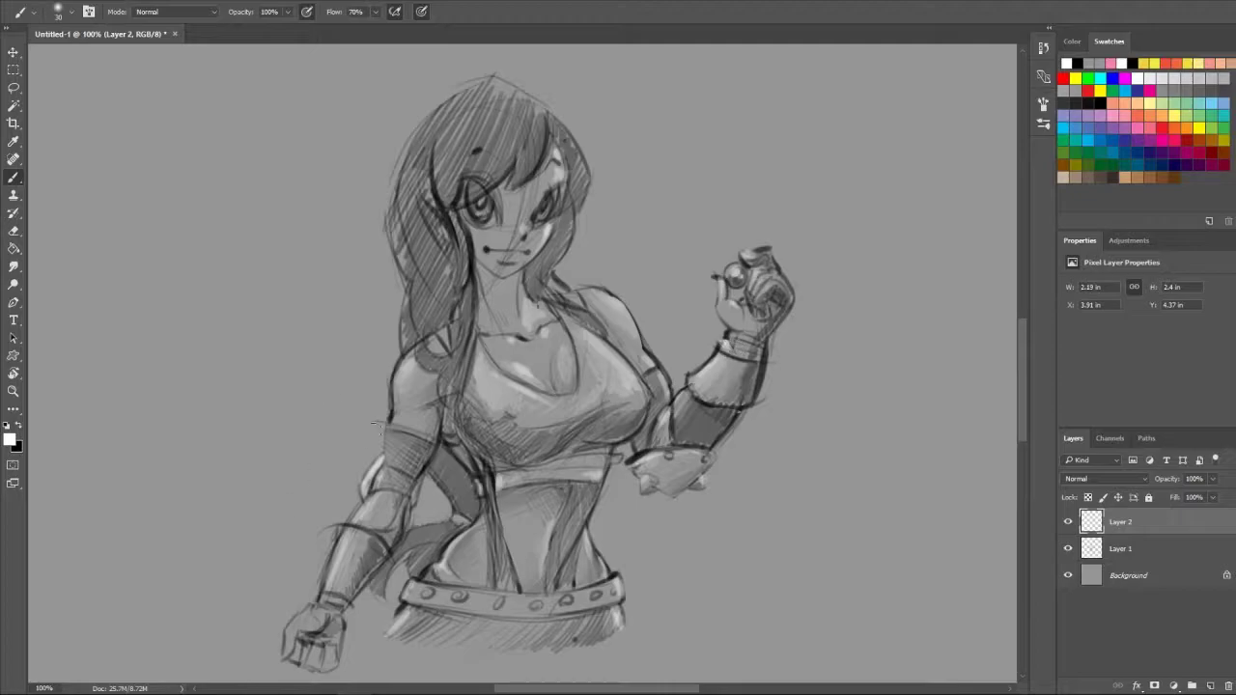
{"action": "left_click_drag", "start_coordinate": [384, 429], "coordinate": [400, 464]}
Highlight the left and right hair outlines, the bangs and the lowered fist
{"action": "mouse_move", "coordinate": [492, 83]}
{"action": "left_mouse_down"}
{"action": "mouse_move", "coordinate": [400, 189]}
{"action": "mouse_move", "coordinate": [391, 261]}
{"action": "left_mouse_up"}
{"action": "left_click_drag", "start_coordinate": [411, 290], "coordinate": [402, 367]}
{"action": "left_click_drag", "start_coordinate": [458, 467], "coordinate": [418, 533]}
{"action": "left_click_drag", "start_coordinate": [575, 222], "coordinate": [551, 274]}
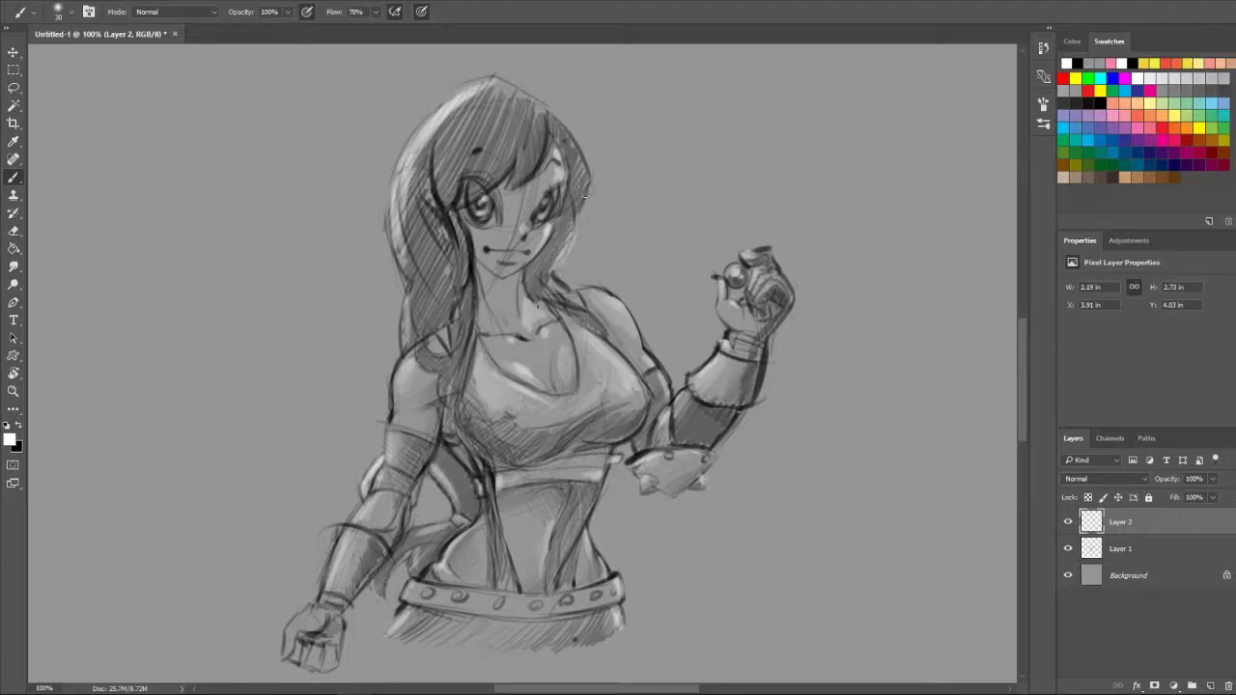
{"action": "mouse_move", "coordinate": [584, 197]}
{"action": "left_mouse_down"}
{"action": "mouse_move", "coordinate": [527, 93]}
{"action": "mouse_move", "coordinate": [452, 209]}
{"action": "left_mouse_up"}
{"action": "left_click_drag", "start_coordinate": [305, 608], "coordinate": [302, 654]}
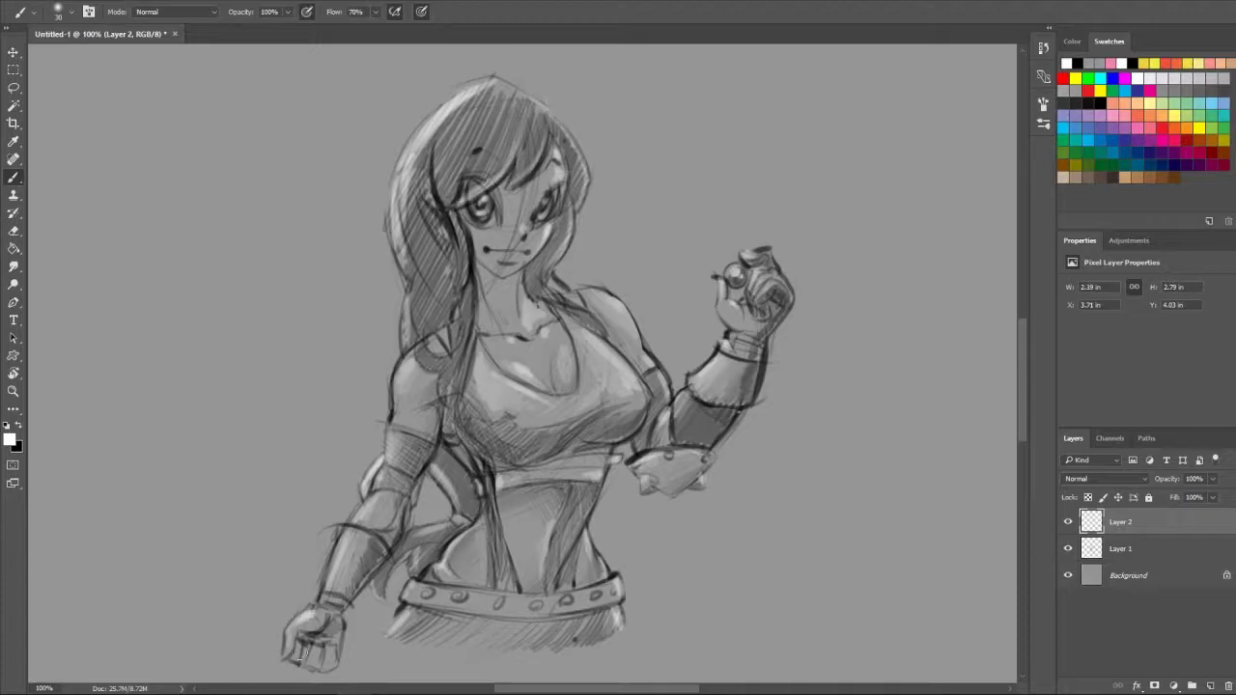